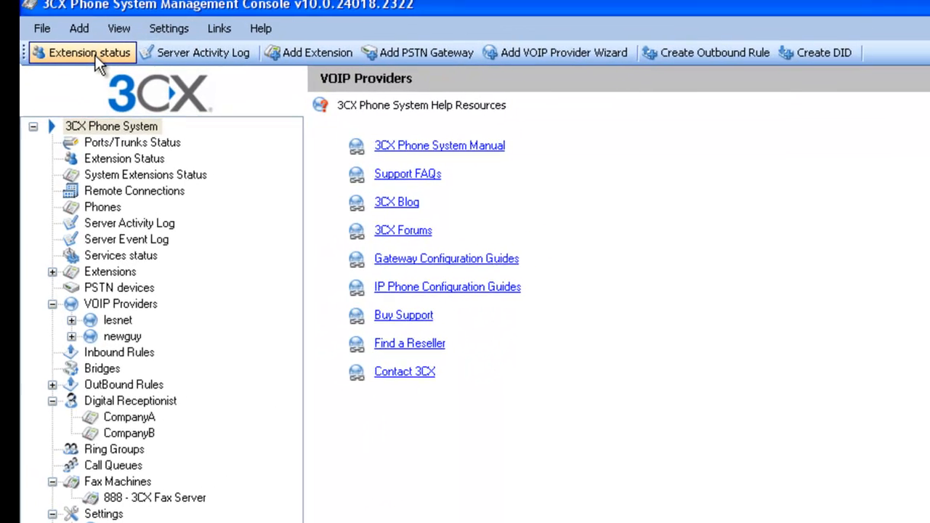
- Show the extension registration status, then the Server Activity Log
click(93, 56)
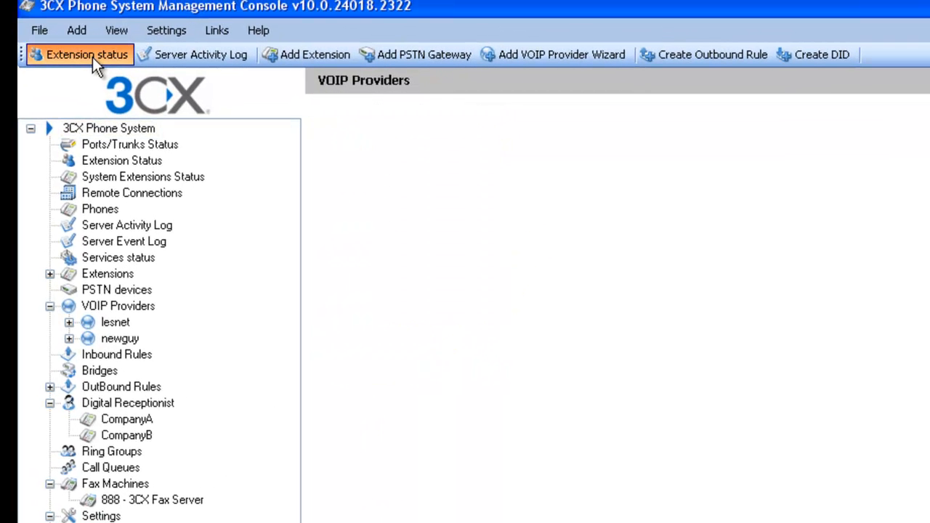
click(206, 61)
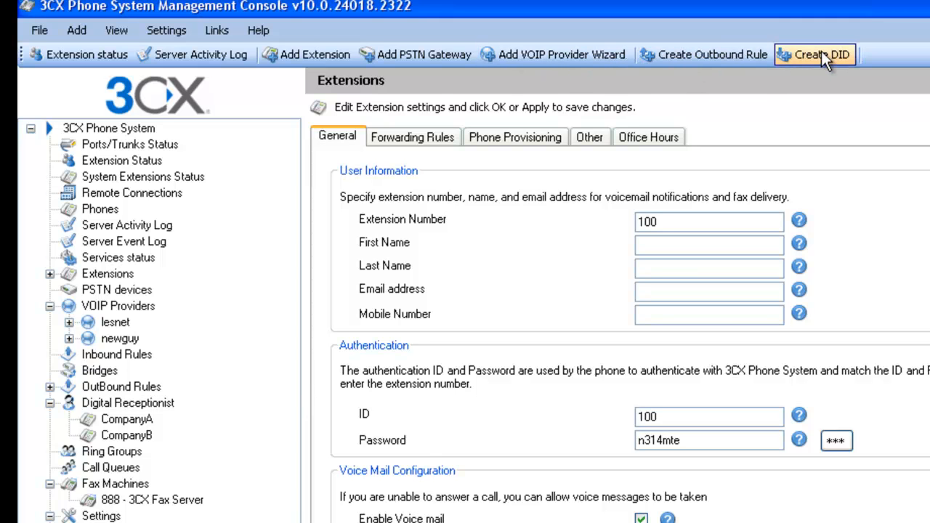
- Display System Extensions Status with IVR 800/801, fax 888, 999 and conferences 700–704
click(130, 179)
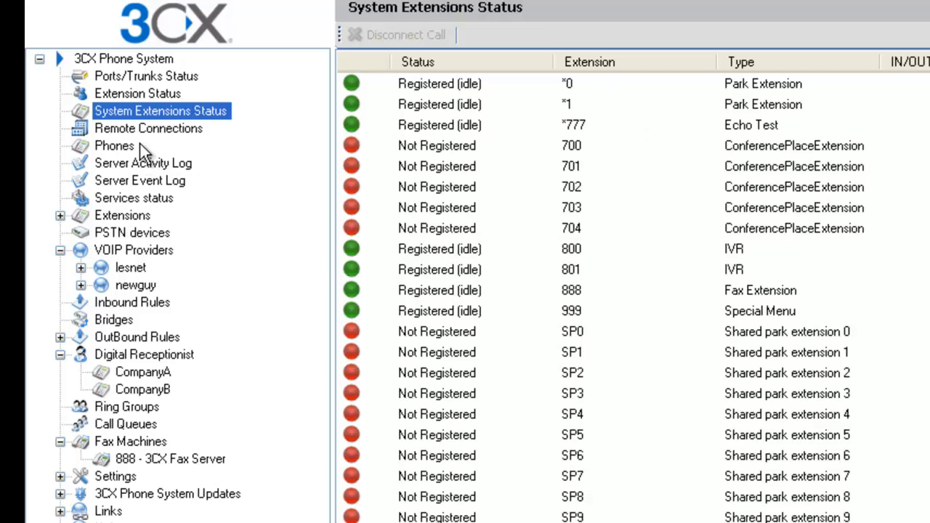
- Browse the Phones, Extensions, MANAGEMENT, PSTN devices, VOIP Providers and Digital Receptionist lists
click(104, 148)
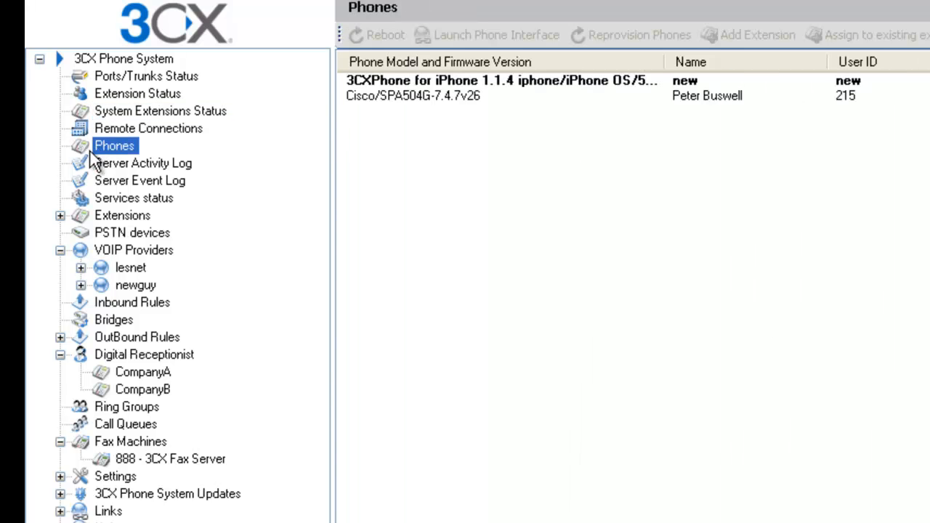
click(63, 217)
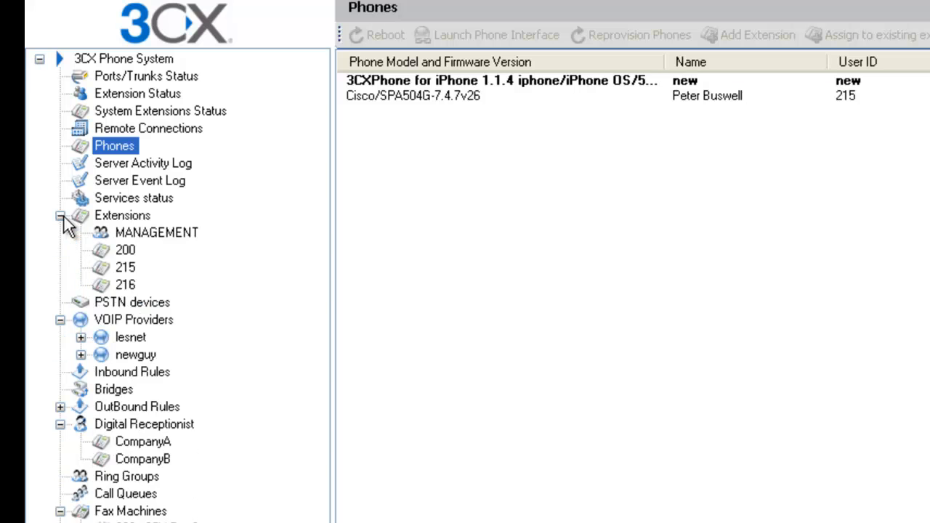
click(119, 232)
click(113, 216)
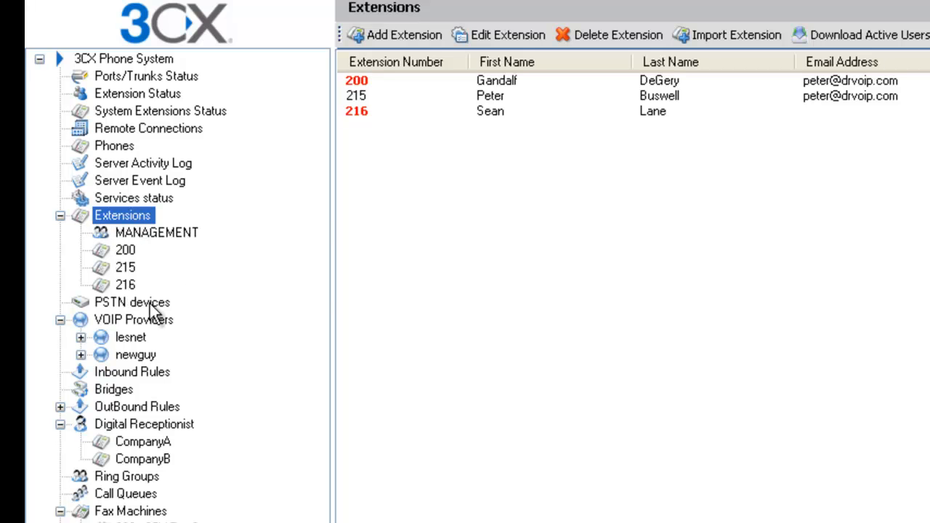
click(116, 307)
click(109, 320)
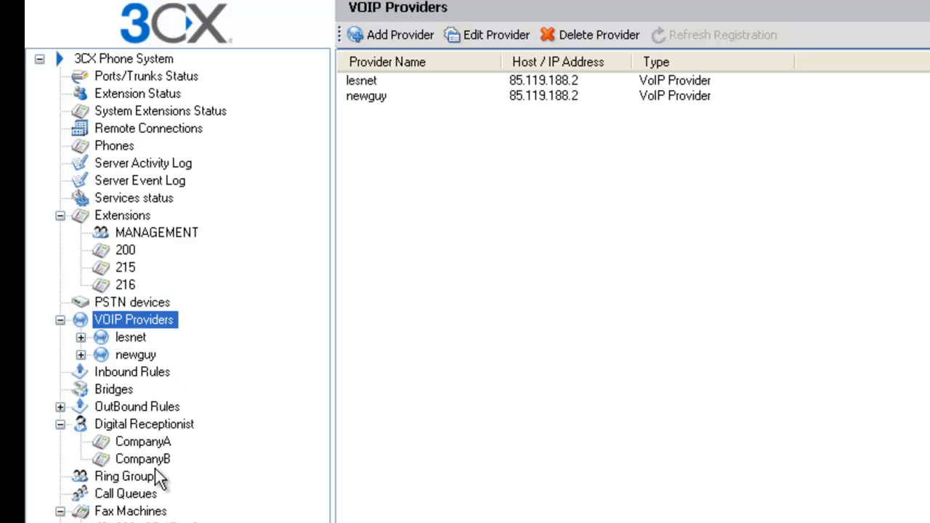
click(114, 423)
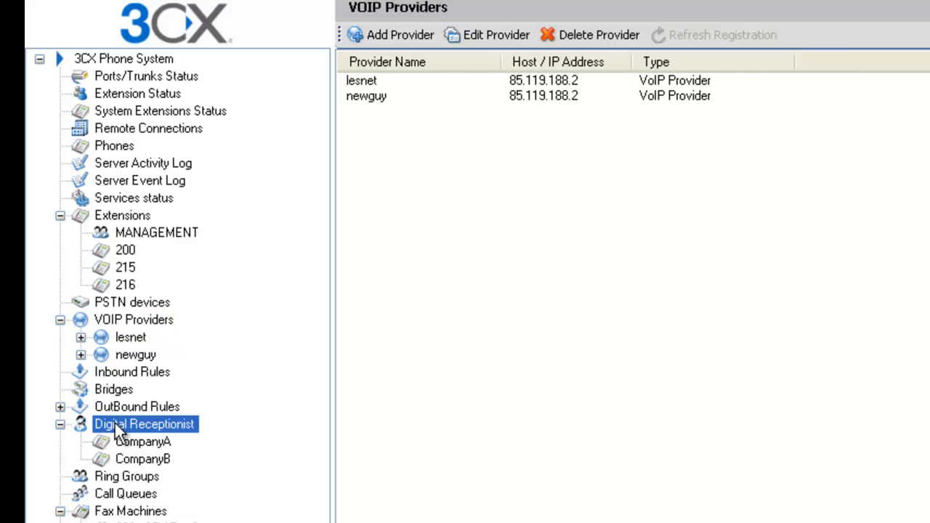
- Refresh the Digital Receptionist branch and open receptionist 800 CompanyA for editing
click(61, 426)
click(61, 426)
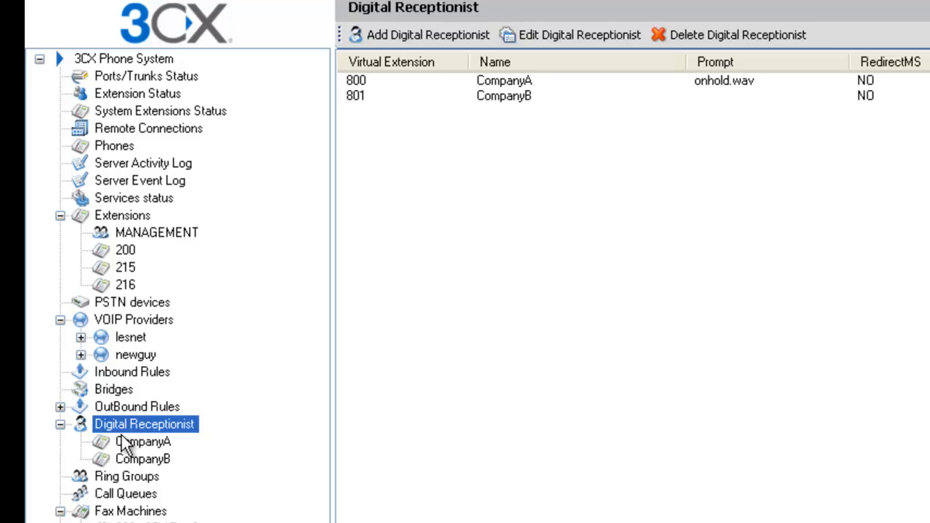
click(373, 91)
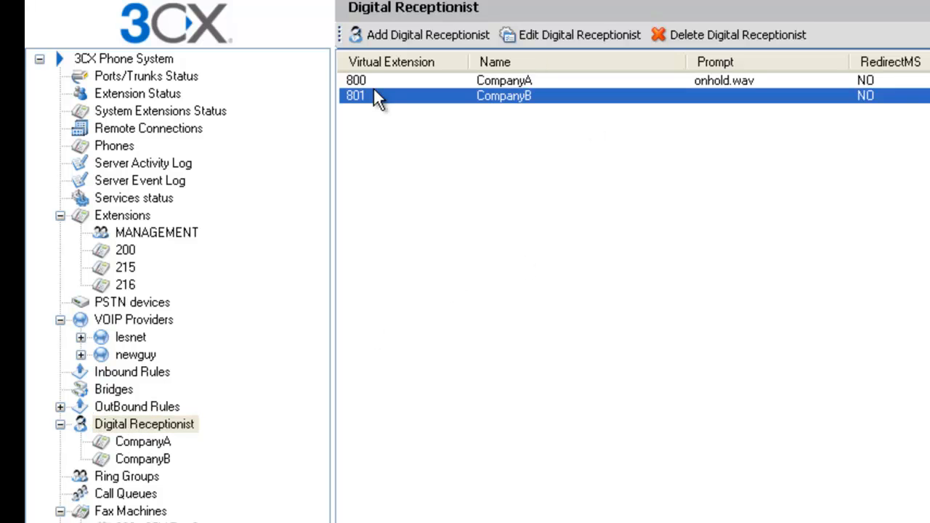
double_click(356, 81)
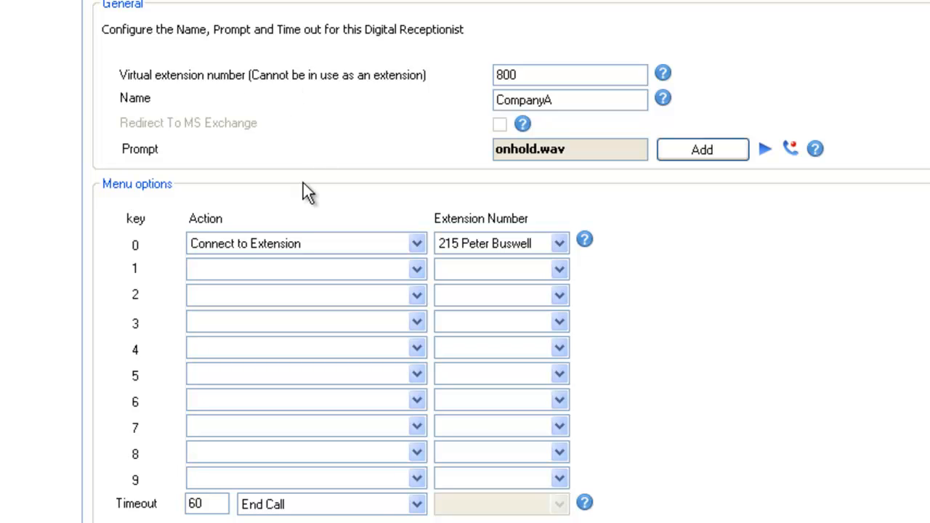
click(228, 246)
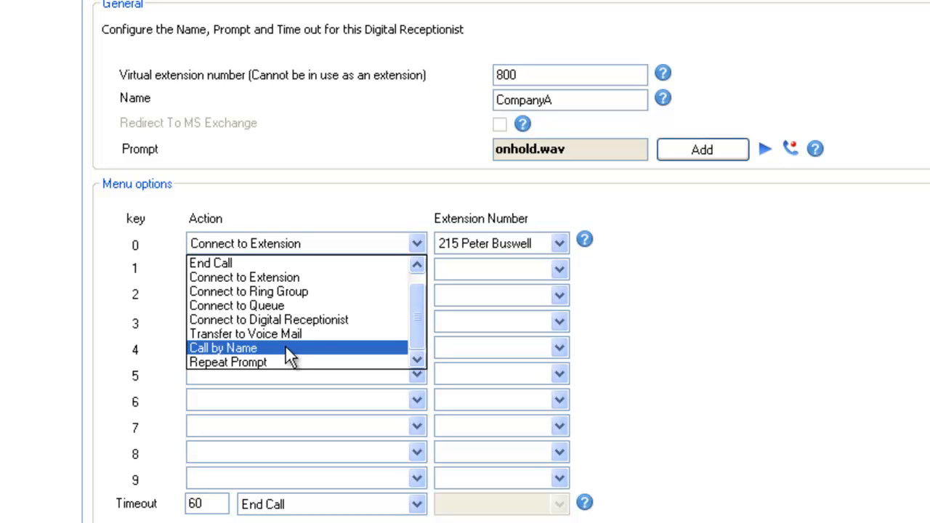
click(338, 237)
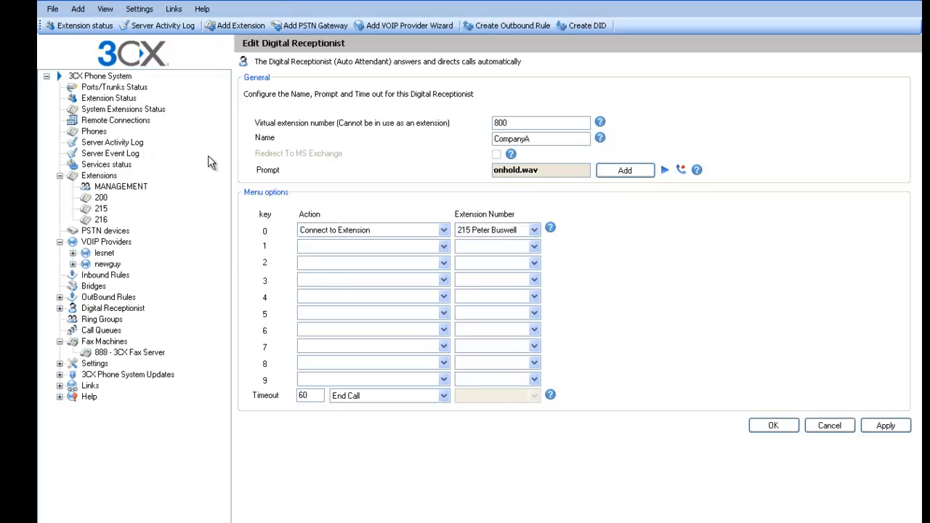
- Open extension 215 from Extension Status and review its forwarding, provisioning and office hours tabs
click(106, 100)
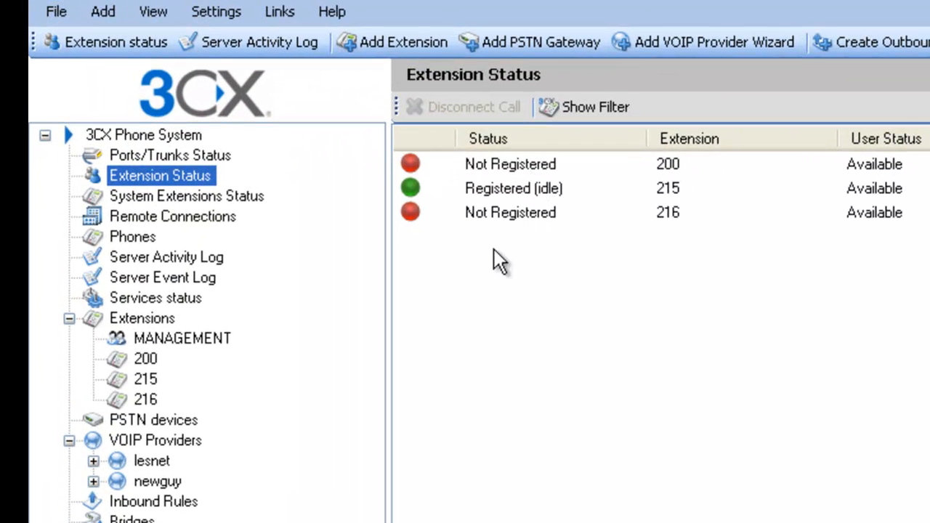
click(500, 192)
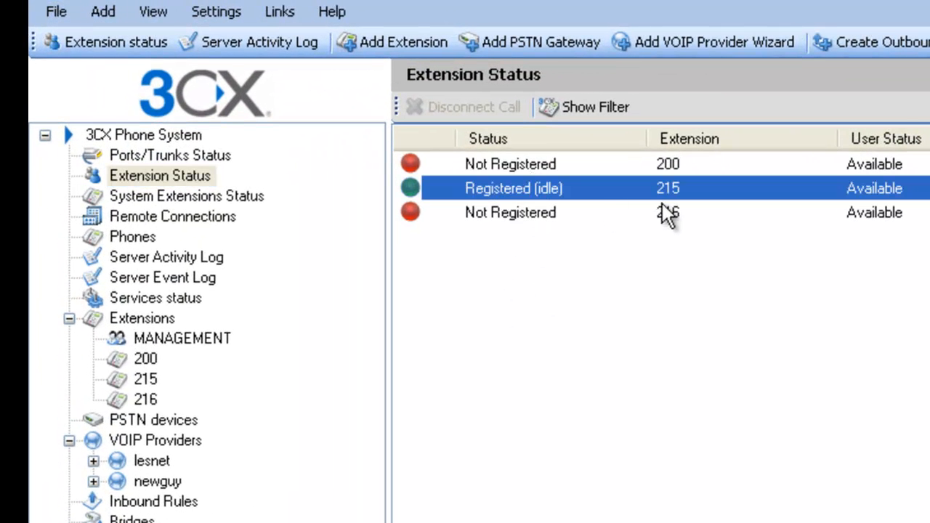
double_click(526, 195)
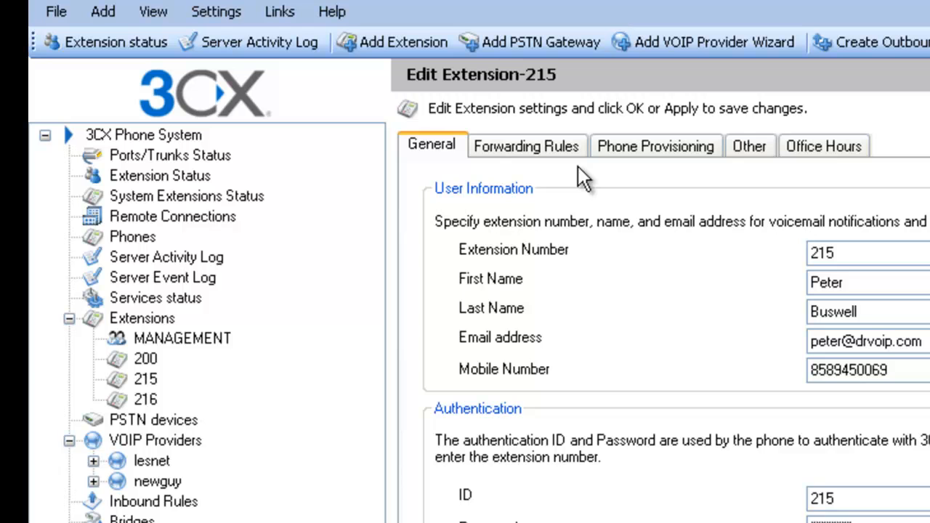
click(550, 144)
click(675, 144)
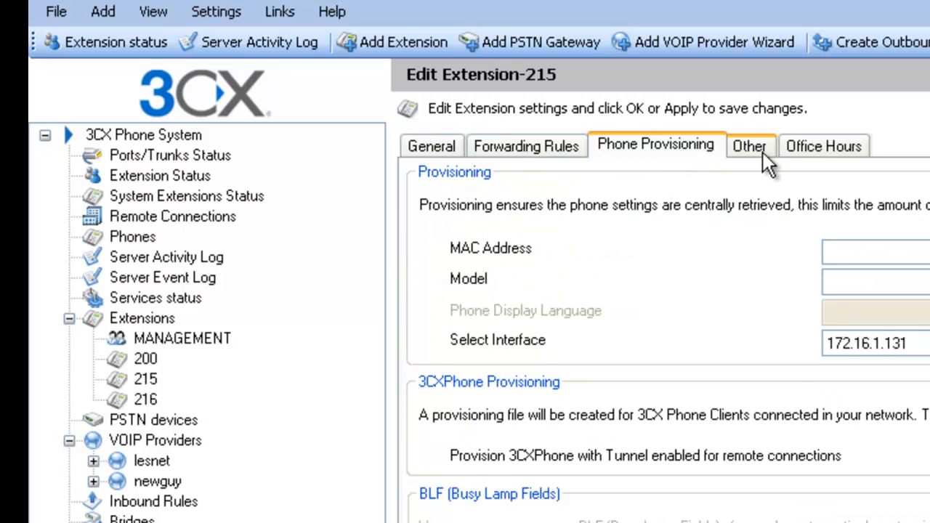
click(817, 145)
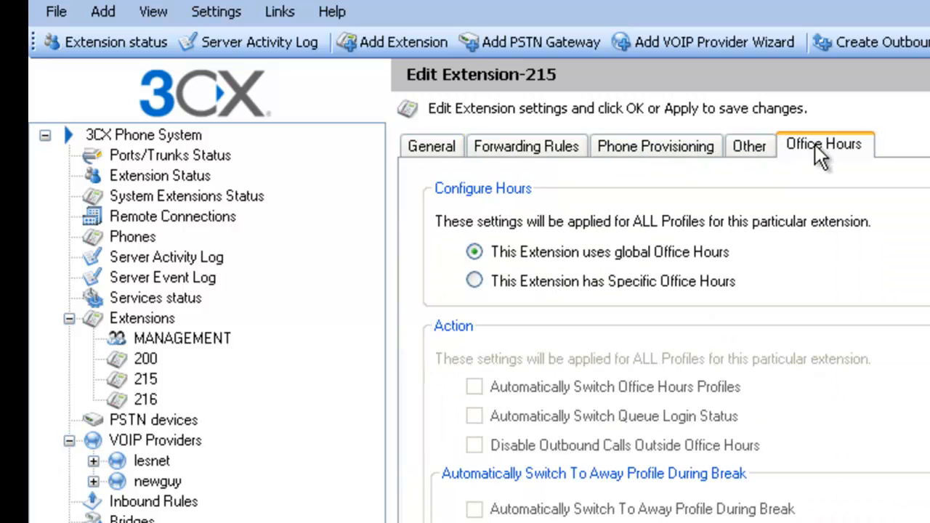
click(435, 149)
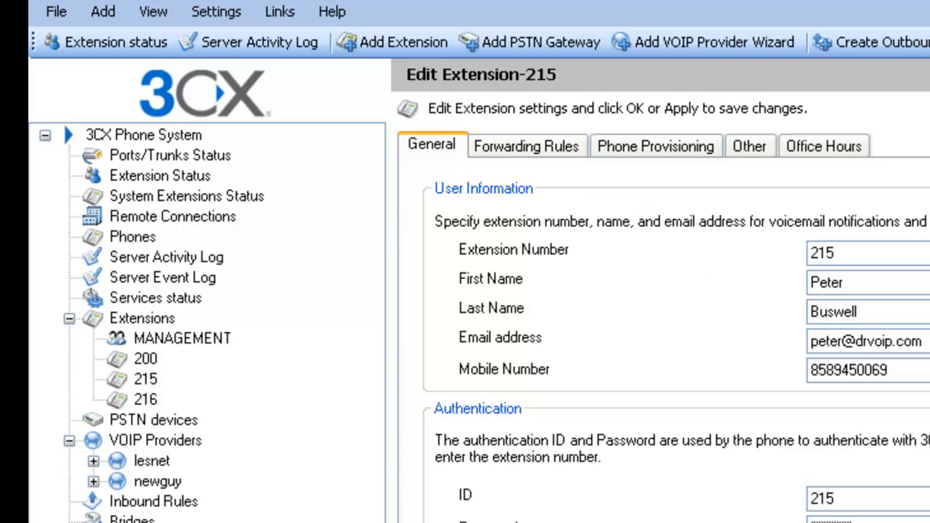
- Show the VOIP Providers list (lesnet, newguy), then collapse the VOIP Providers and Extensions branches
click(156, 443)
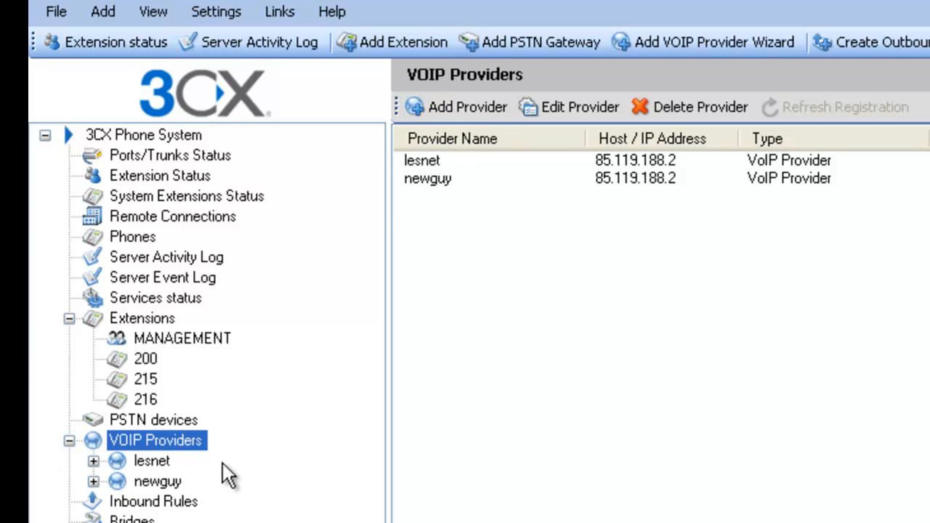
click(69, 441)
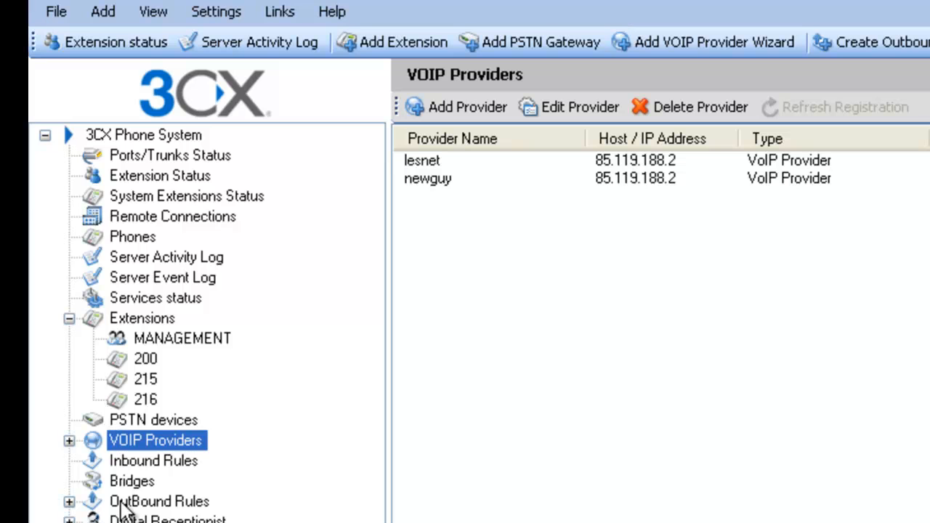
click(69, 318)
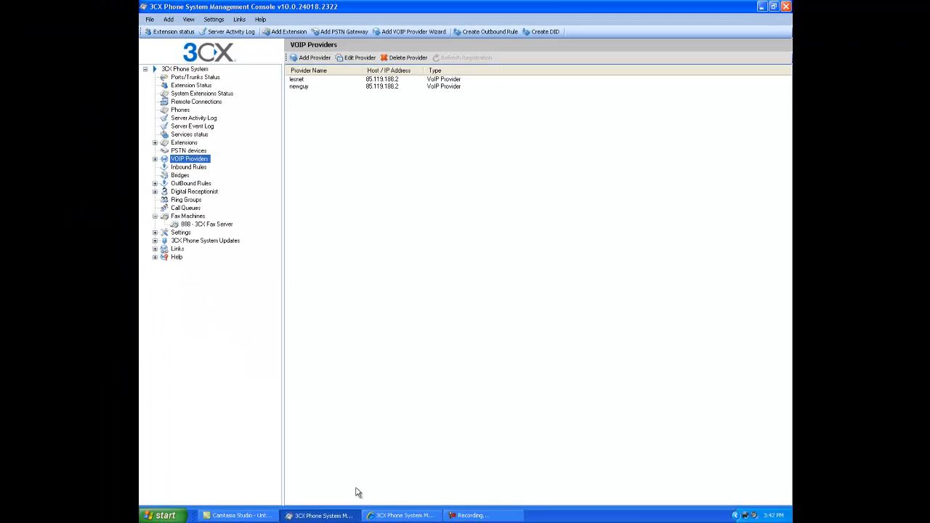
- In the web console, view Ports/Trunks Status, then return to Extension Status
click(401, 516)
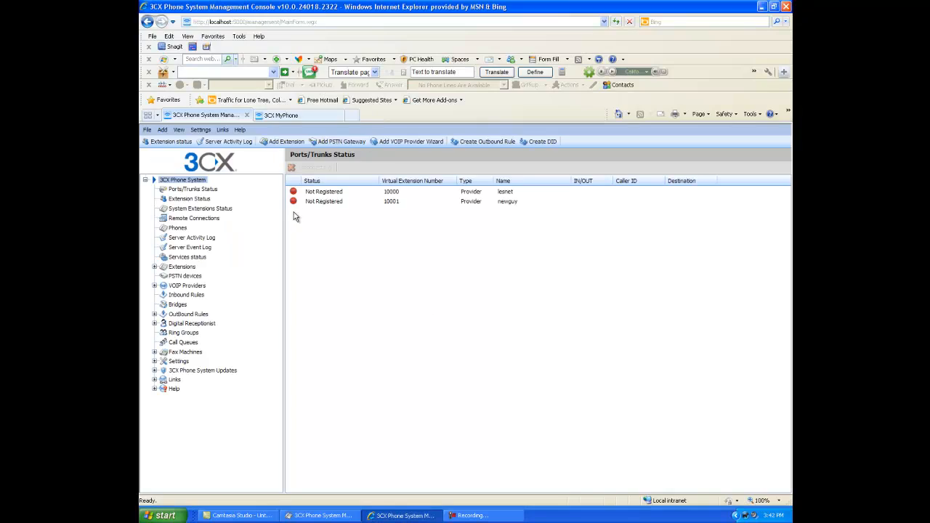
click(333, 21)
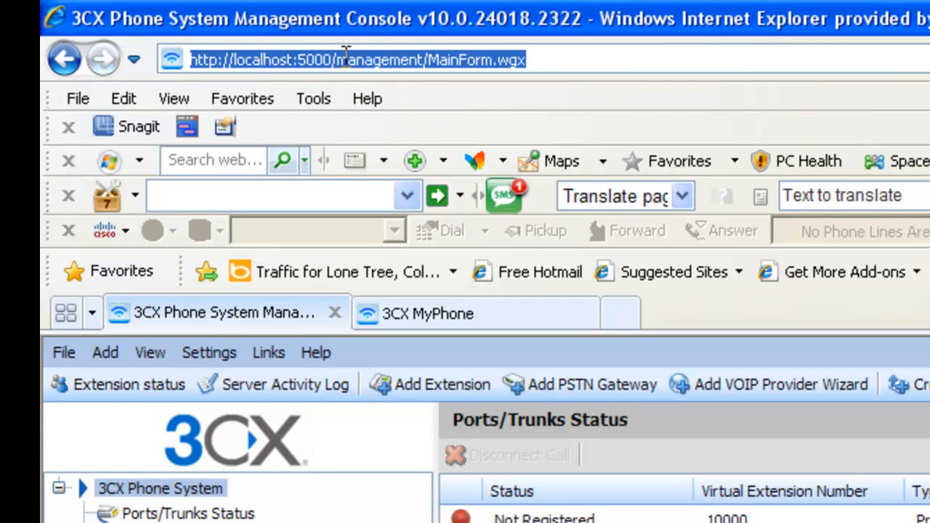
click(211, 514)
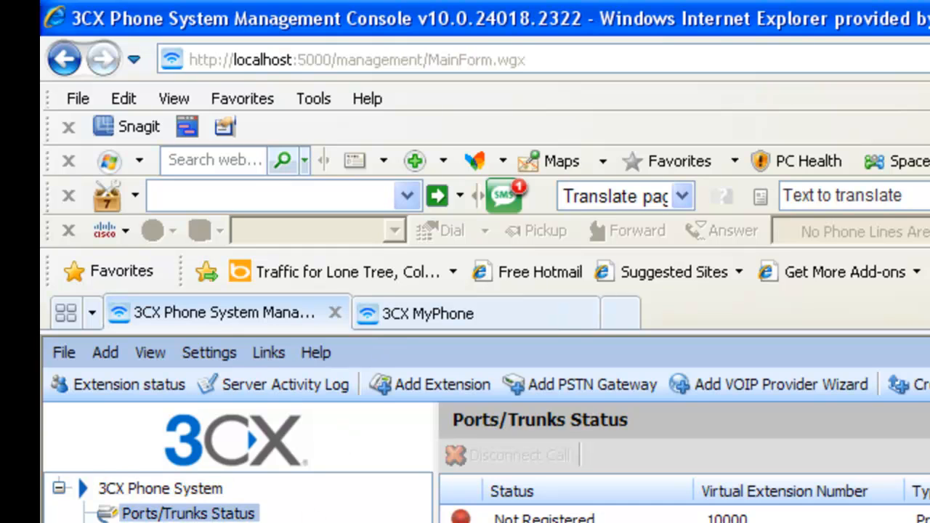
click(200, 522)
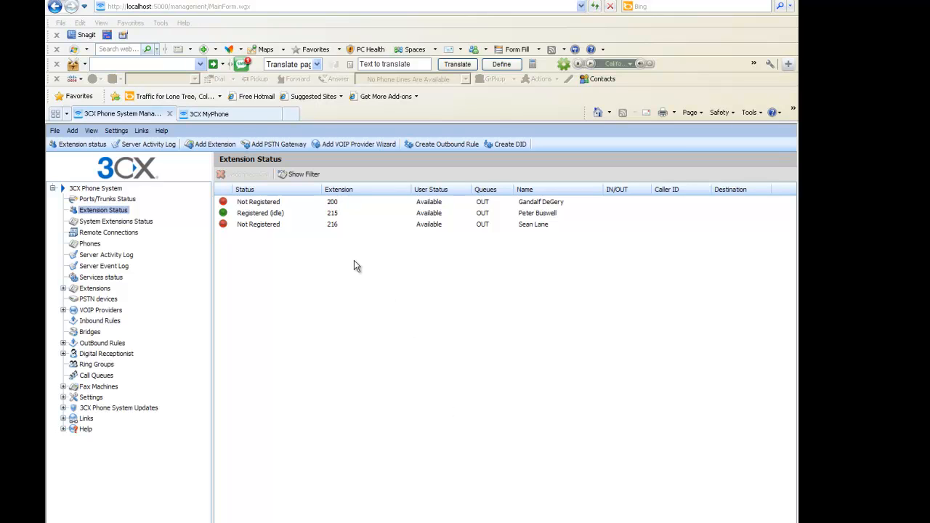
- Log into 3CX MyPhone as extension 215 with its PIN
click(231, 114)
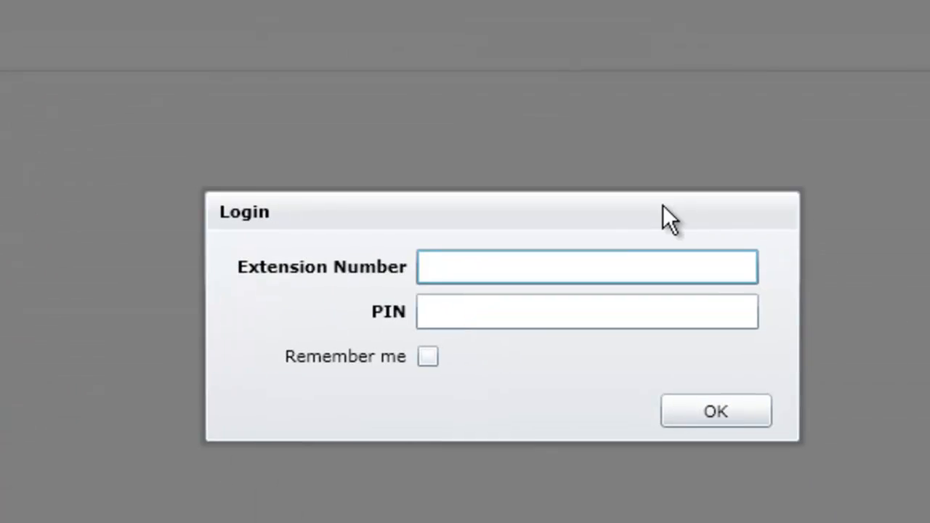
text(215)
key(Tab)
text(1234)
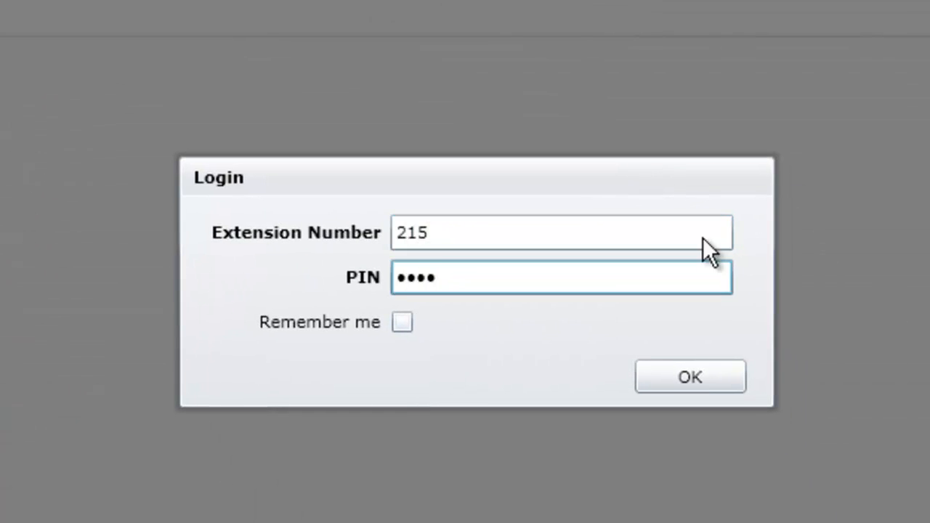
click(700, 387)
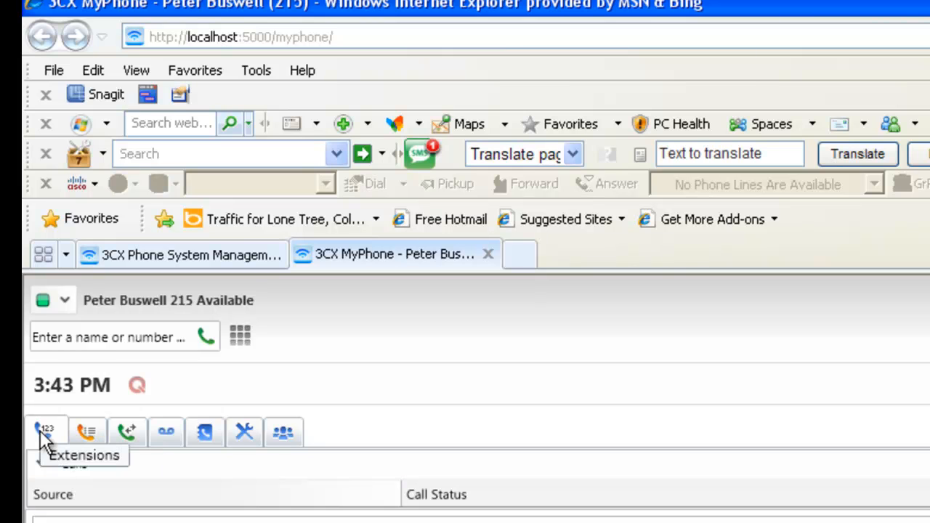
- Enter 115 in the dial box and browse the Queue, Call History, Voice Mail and Contacts lists
click(67, 336)
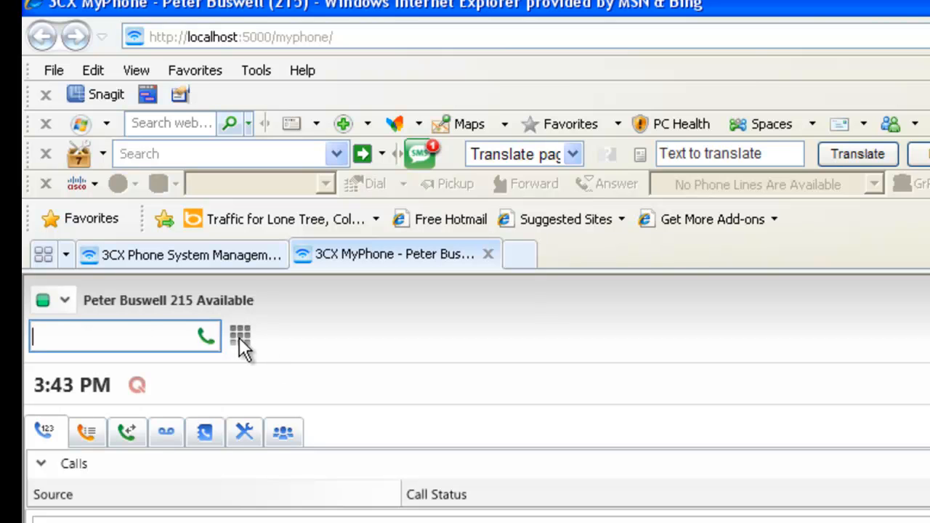
text(115)
click(107, 438)
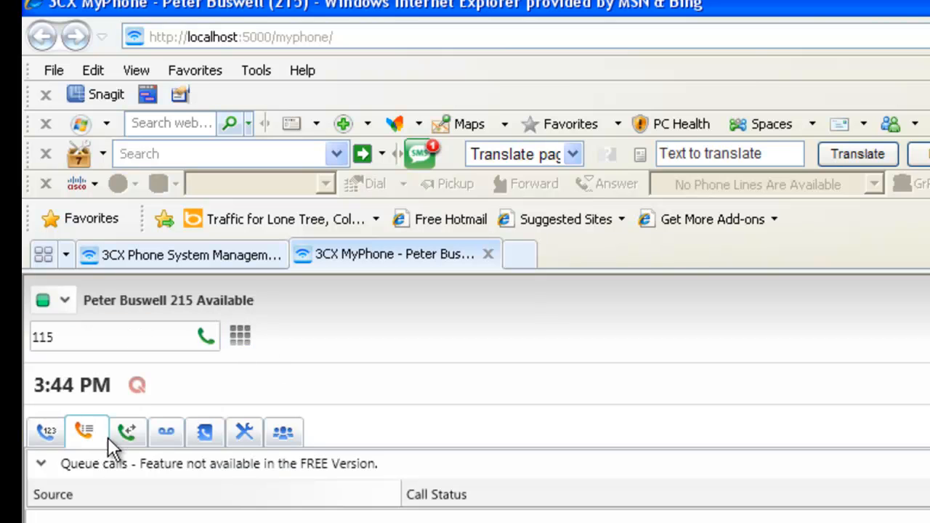
click(120, 439)
click(168, 436)
click(195, 433)
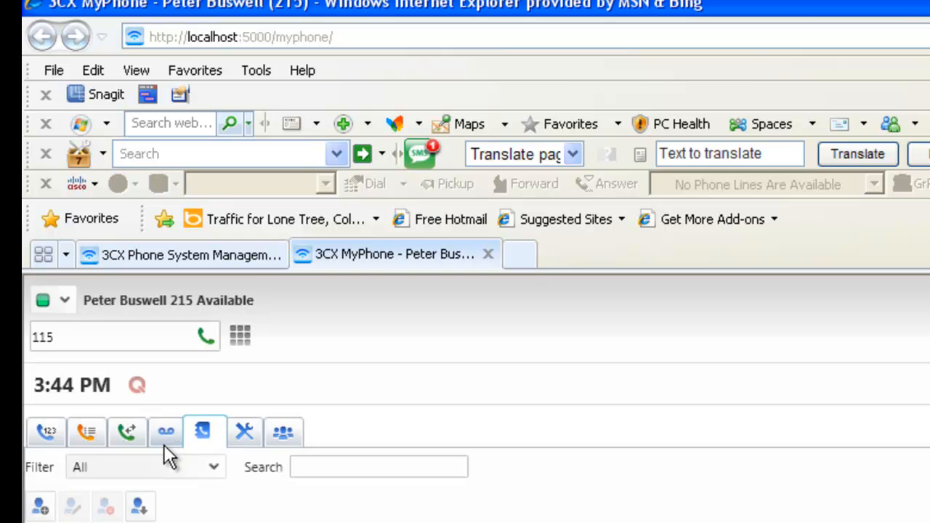
click(161, 438)
click(204, 436)
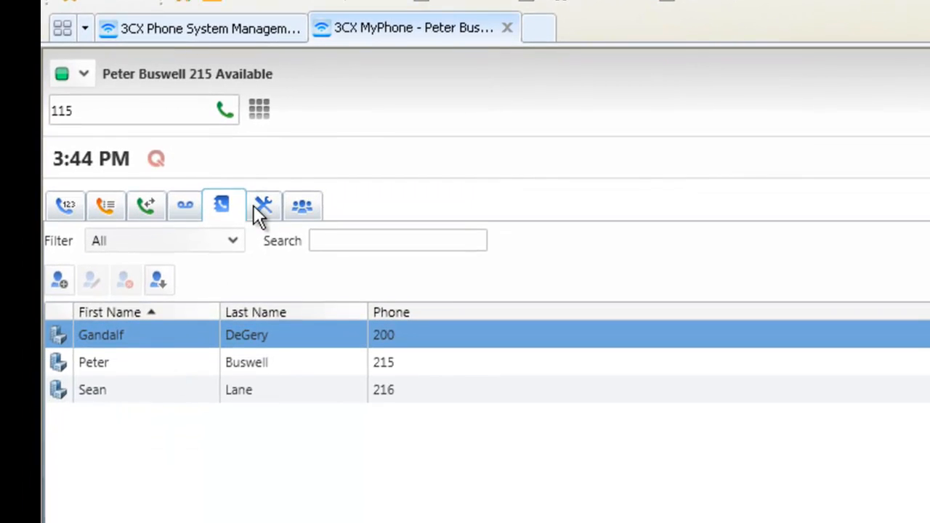
- Review the personal extension settings, call forwarding rules and display/dialing preferences
click(265, 203)
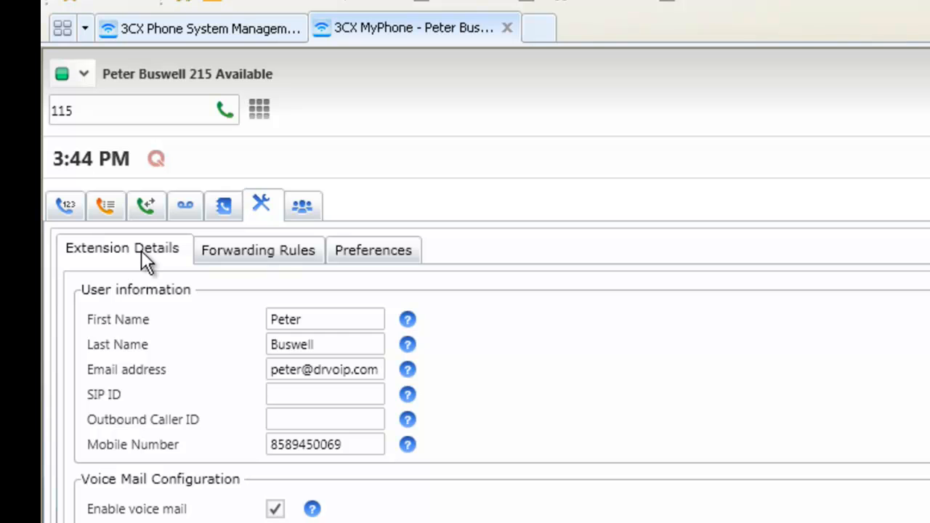
click(258, 256)
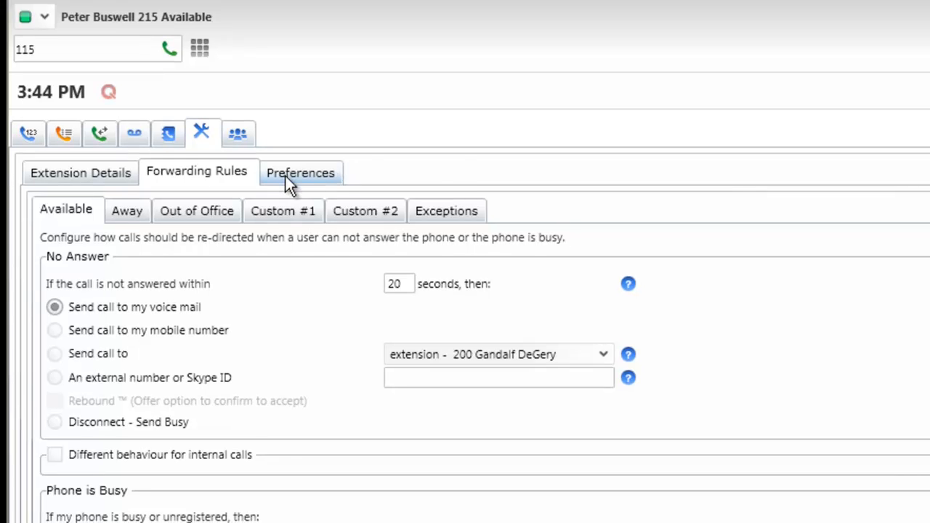
click(288, 181)
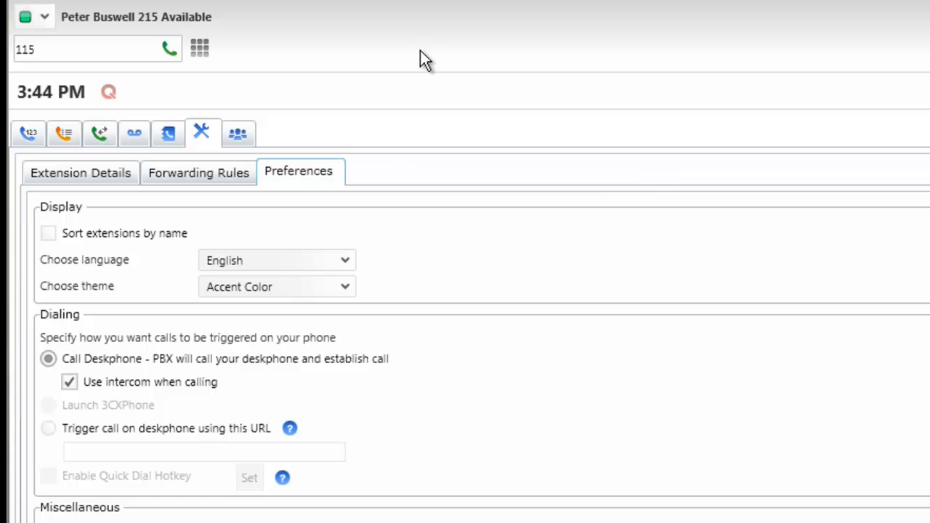
- Cycle through the extensions, queue, call history, voicemail, contacts, settings and conference tabs
click(42, 137)
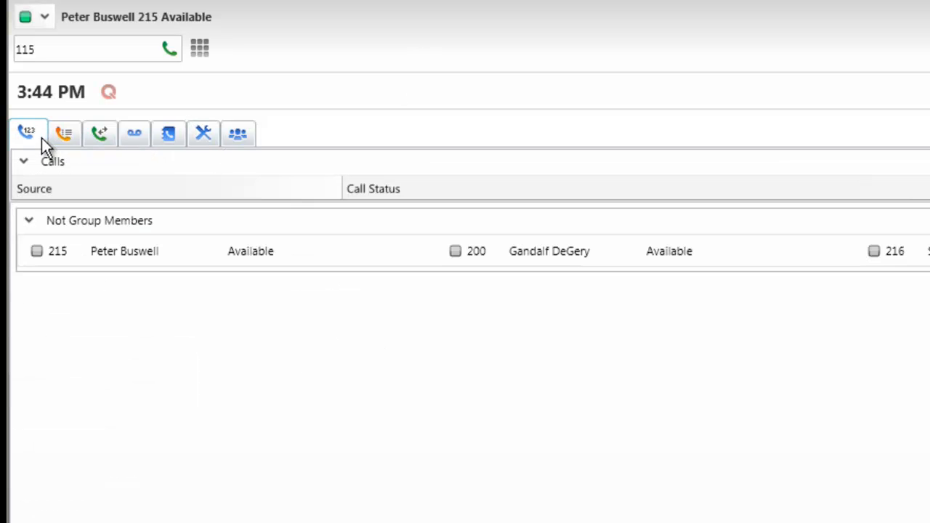
click(61, 135)
click(97, 133)
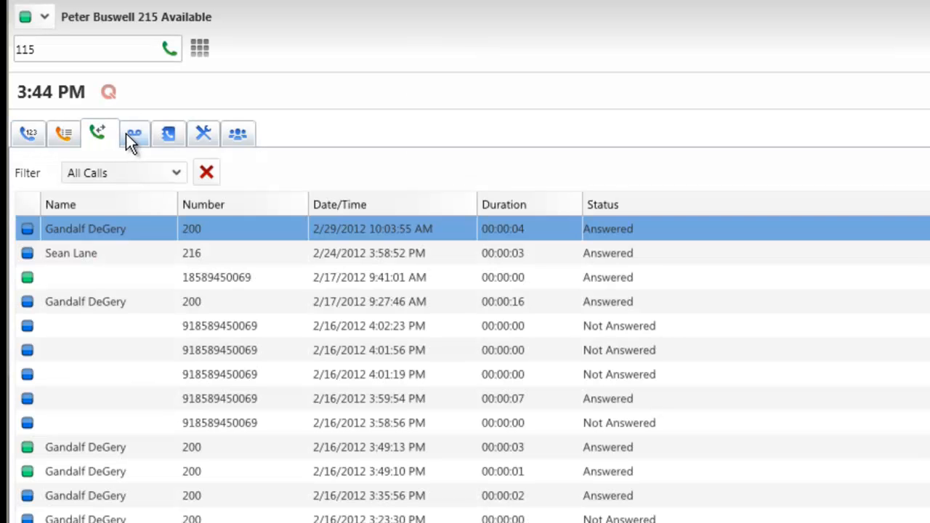
click(125, 134)
click(170, 134)
click(205, 135)
click(242, 136)
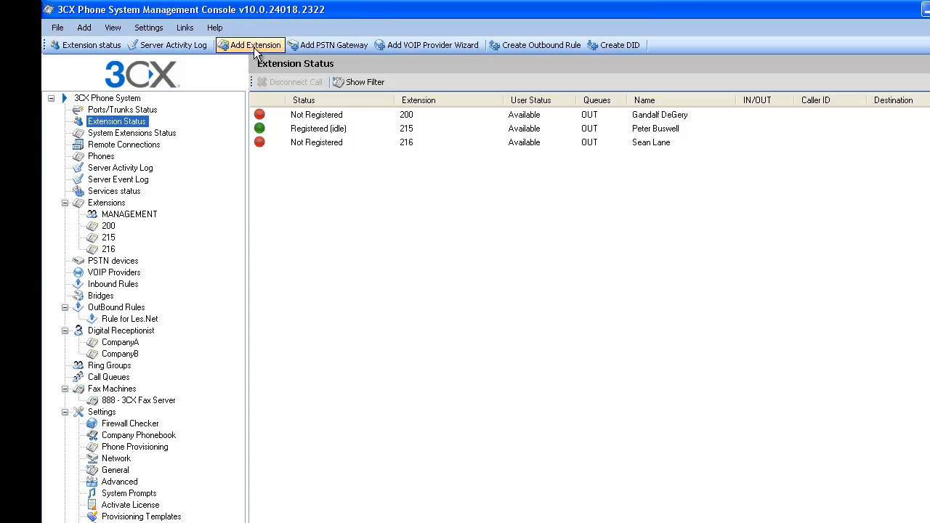
- Preview the Add Extension form, then select extension 215 in the Extension Status list
click(254, 47)
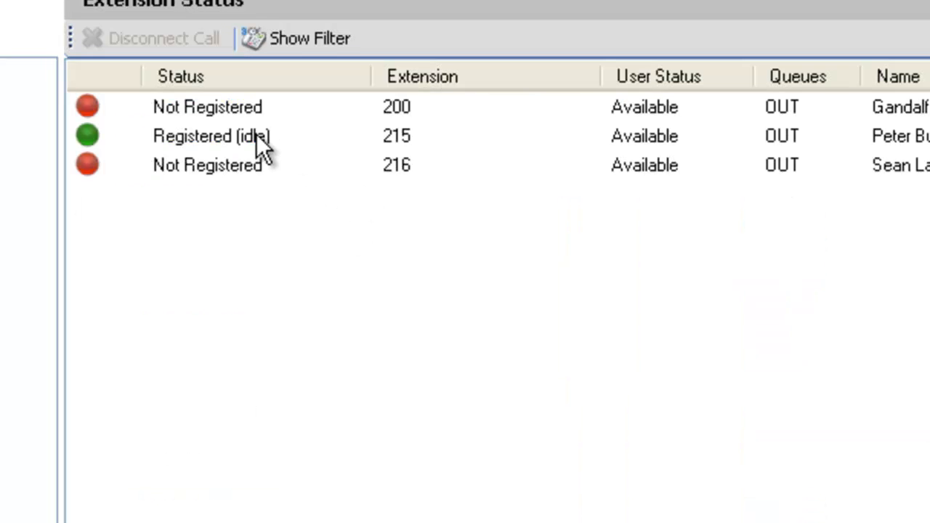
click(240, 136)
- Open extension 215's settings and review its number, first name, last name and e-mail fields
double_click(238, 135)
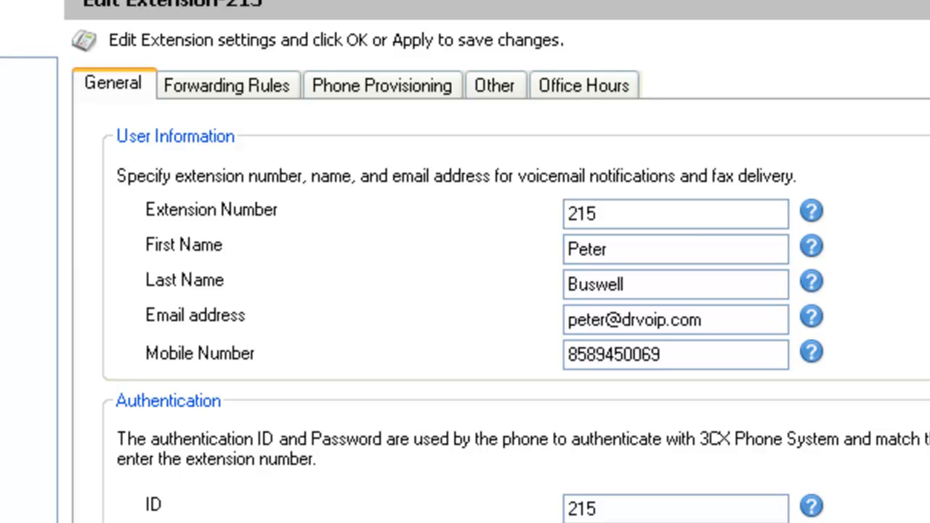
click(661, 215)
click(667, 255)
click(679, 290)
click(752, 323)
- Check the authentication ID and password, then set Email Options to 'Send vmail as attachment'
click(619, 512)
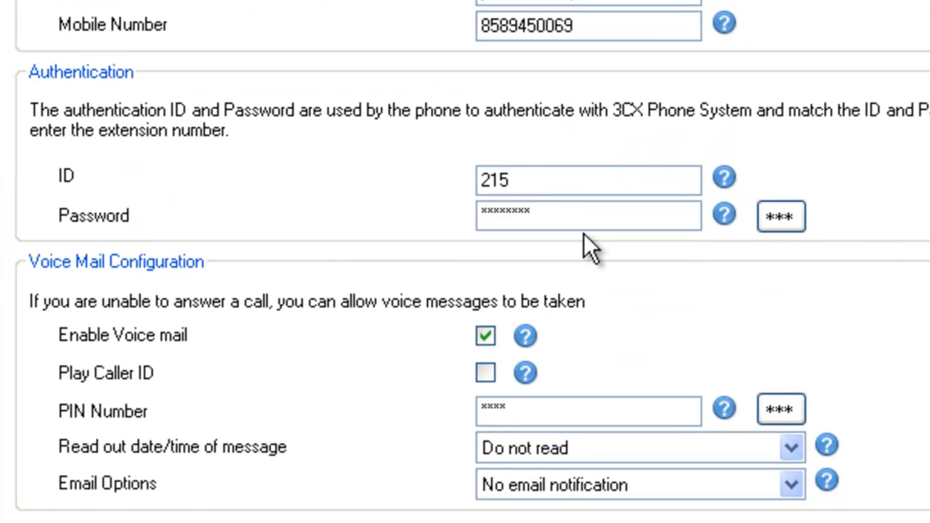
click(577, 218)
click(558, 187)
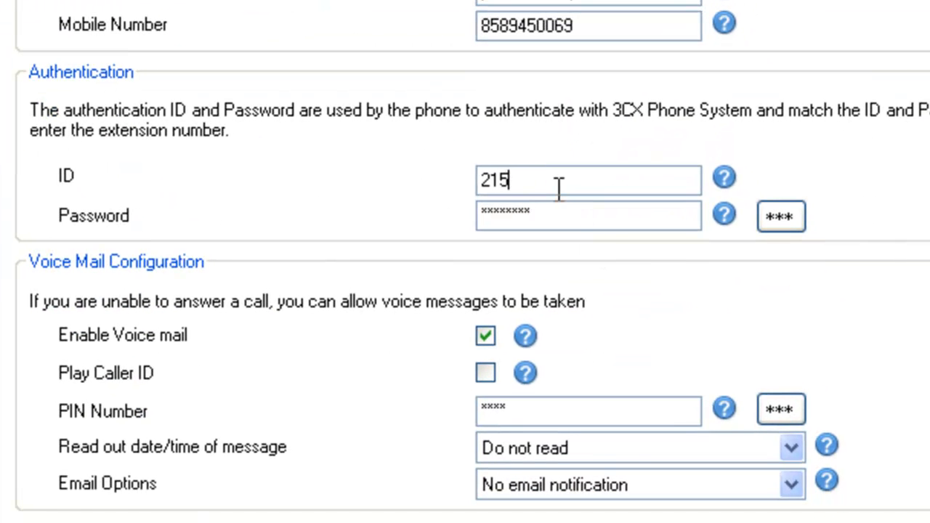
click(579, 221)
click(559, 485)
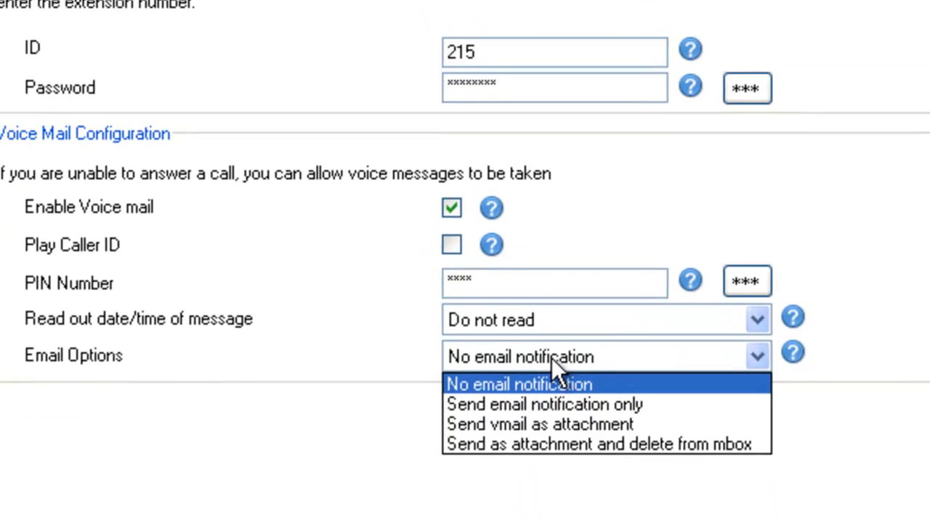
click(560, 416)
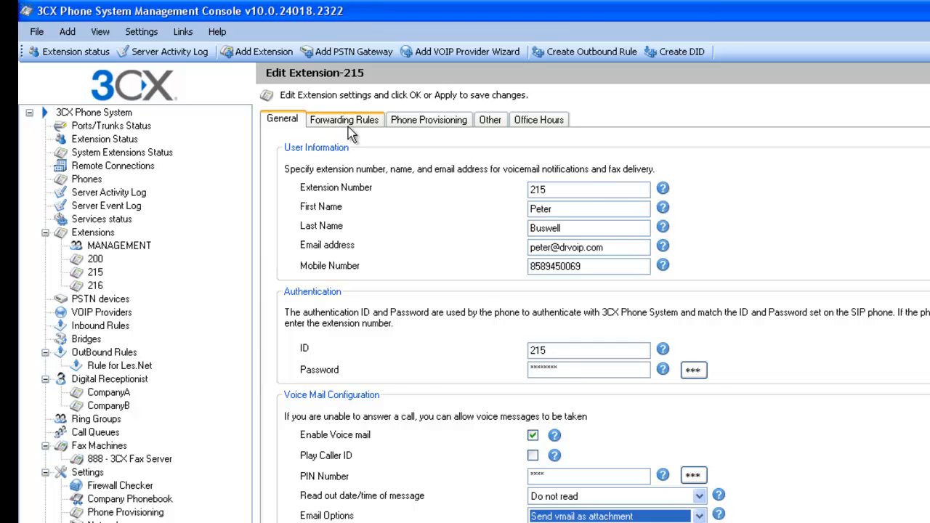
- Review extension 215's forwarding rules: unanswered calls to an external number, then Away and Out of Office
click(346, 121)
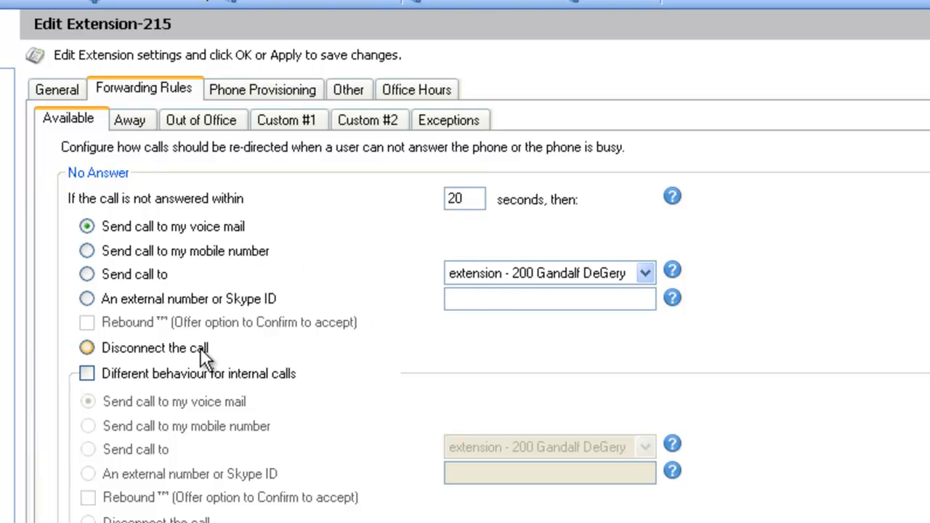
click(227, 299)
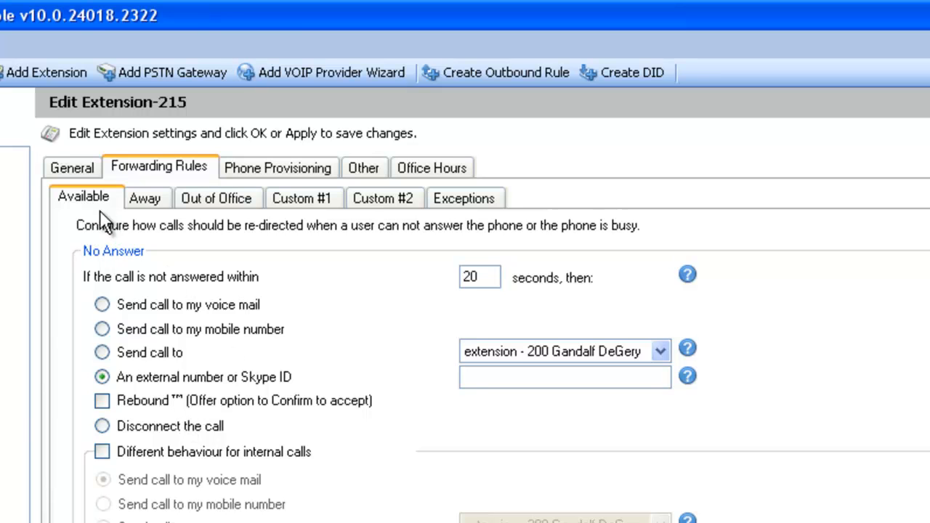
click(143, 203)
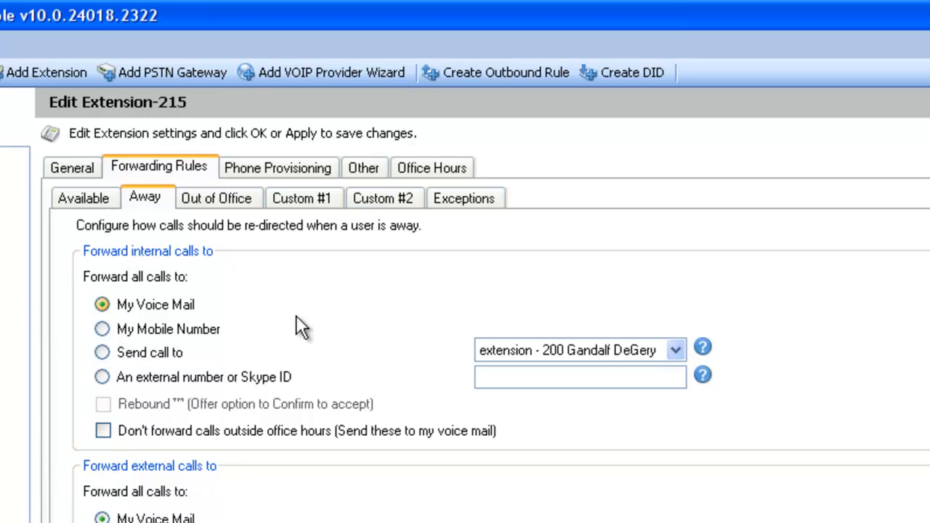
click(210, 197)
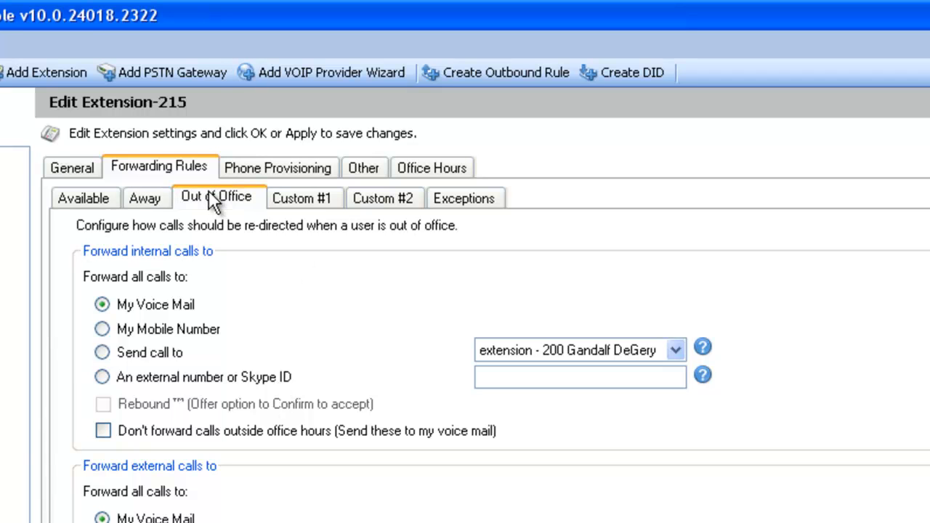
- Browse extension 215's Custom #1, Custom #2 and Exceptions rules, then view its phone provisioning
click(329, 199)
click(374, 203)
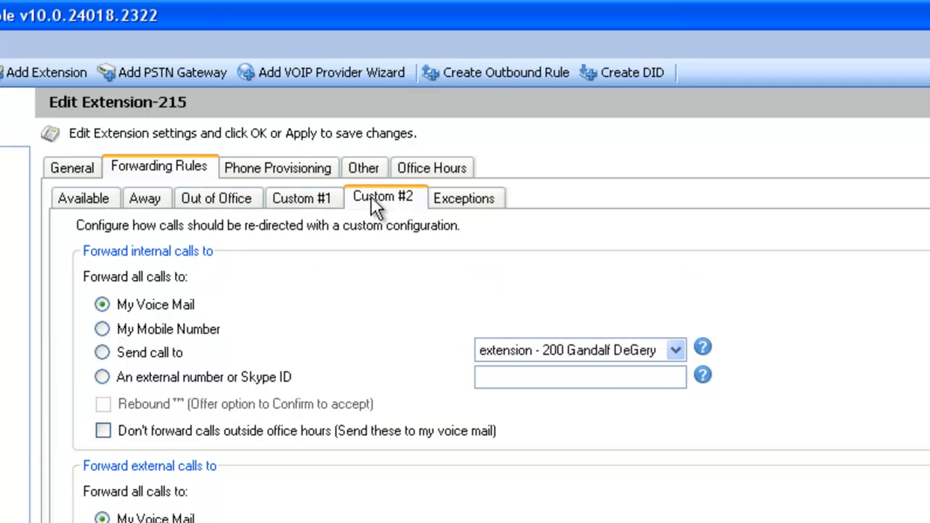
click(311, 200)
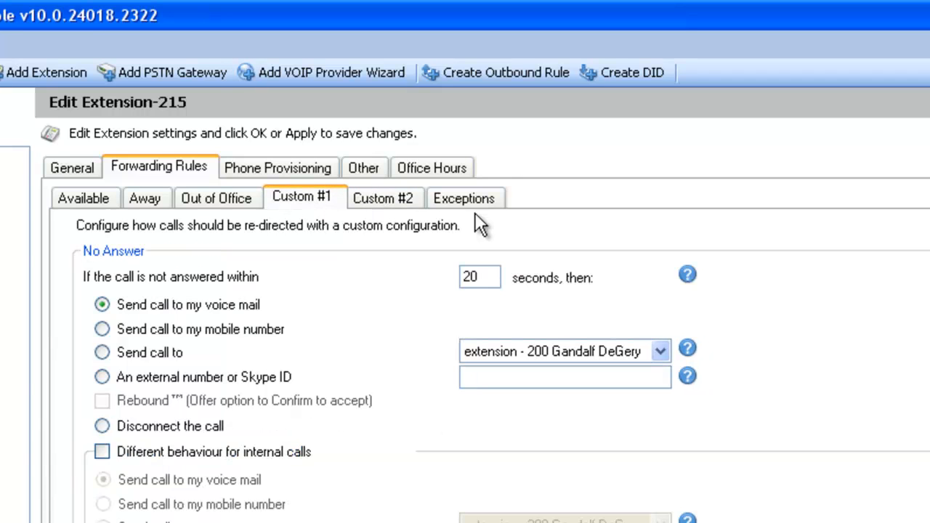
click(464, 207)
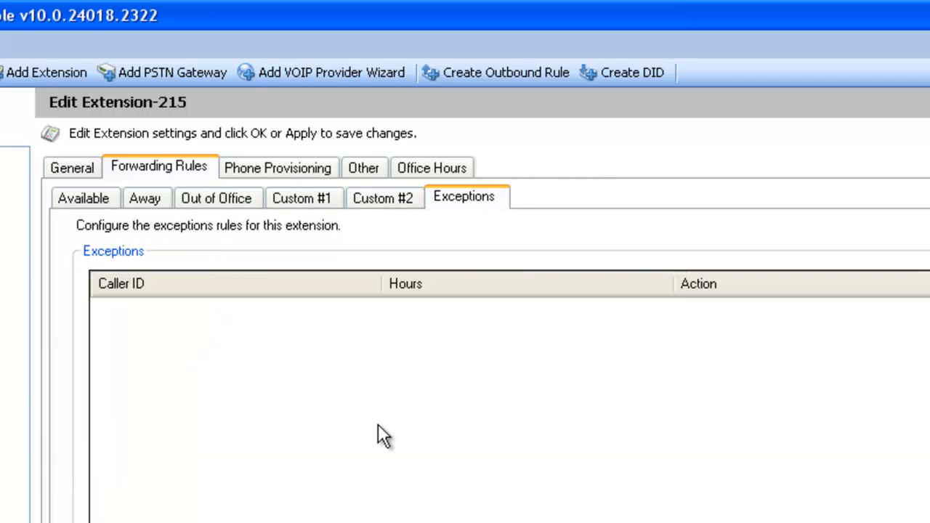
click(287, 175)
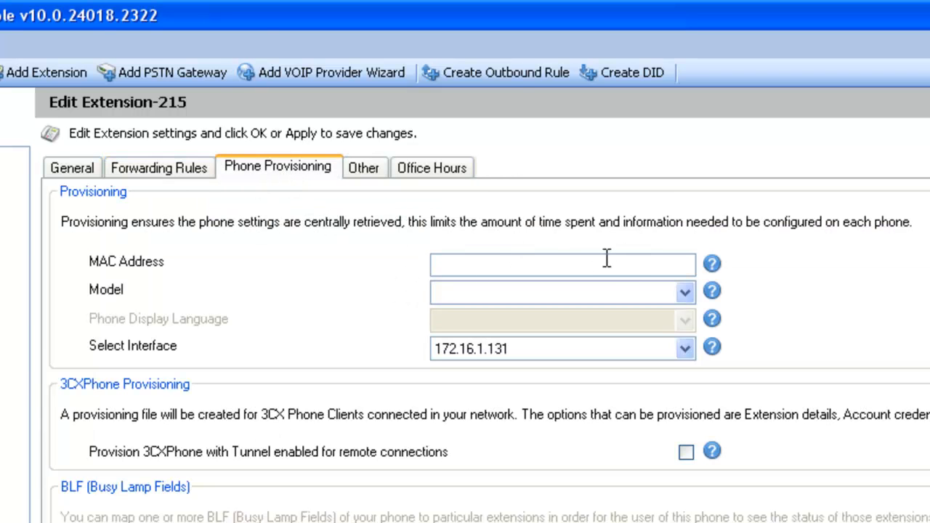
- Inspect the empty MAC address field and the phone model list, leaving both unchanged
click(491, 264)
click(466, 300)
click(463, 301)
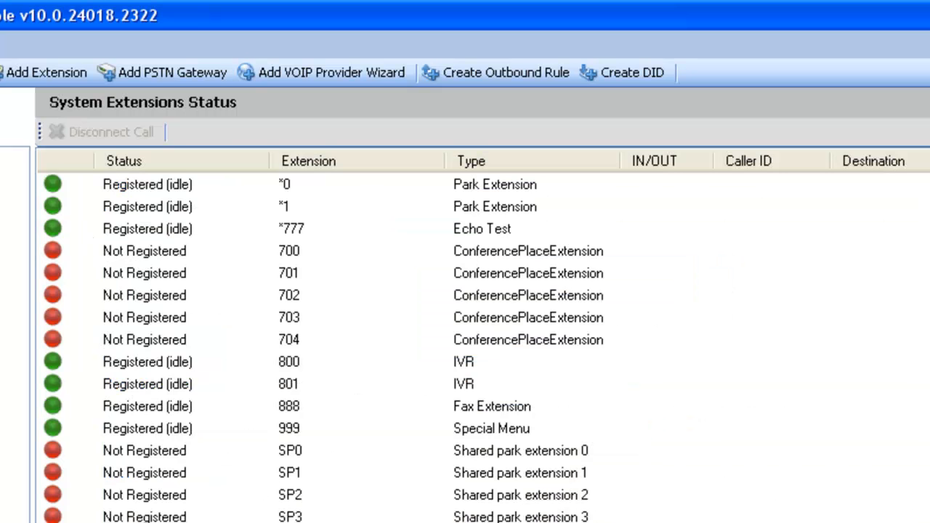
- Open extension 200's phone provisioning settings and place the cursor in its MAC address
double_click(159, 184)
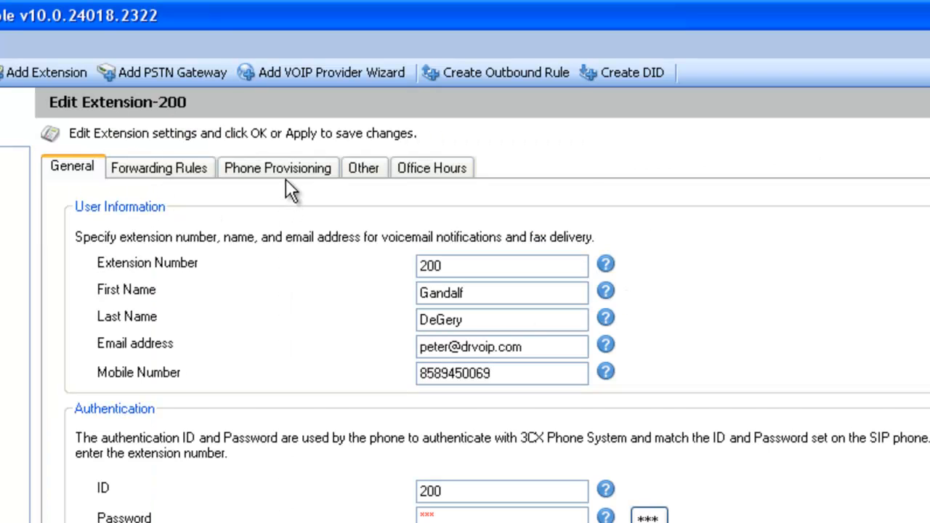
click(286, 175)
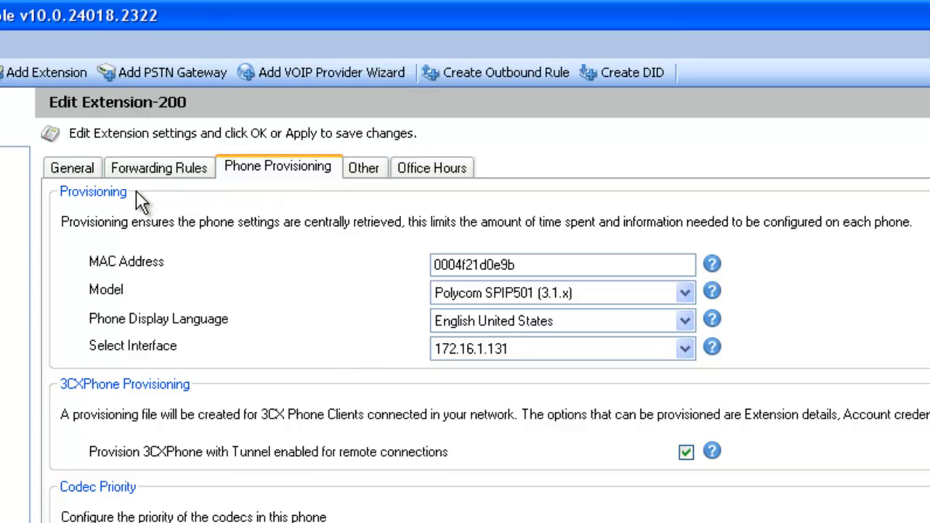
click(545, 266)
- Browse the supported phone models, keeping Polycom SPIP501 (3.1.x) as extension 200's model
click(622, 297)
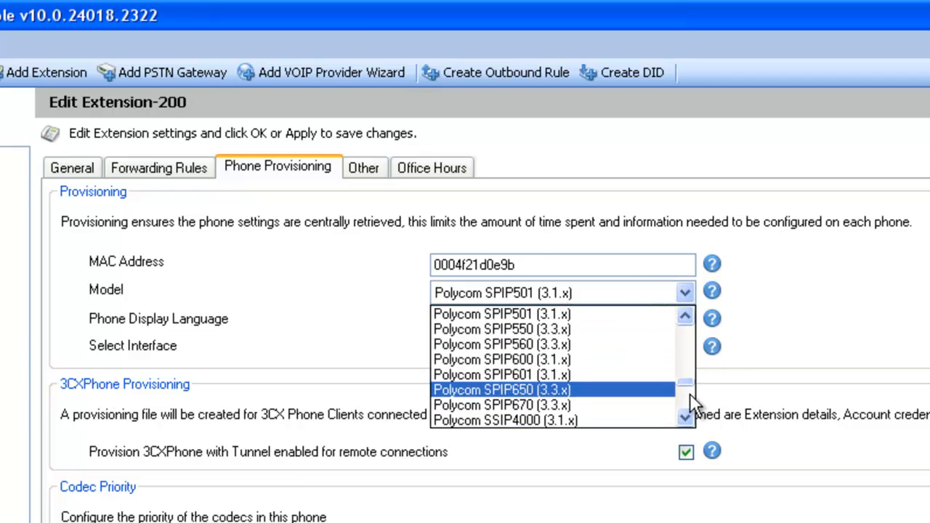
click(862, 375)
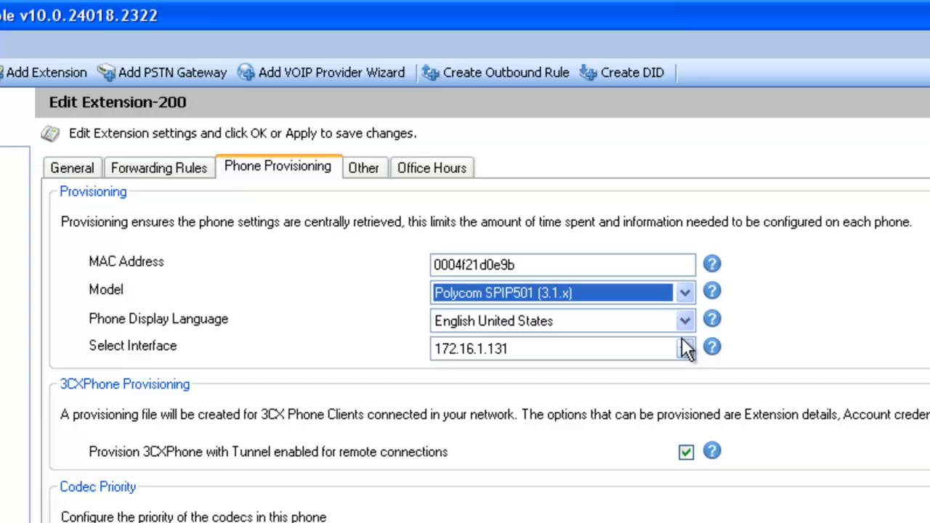
click(686, 295)
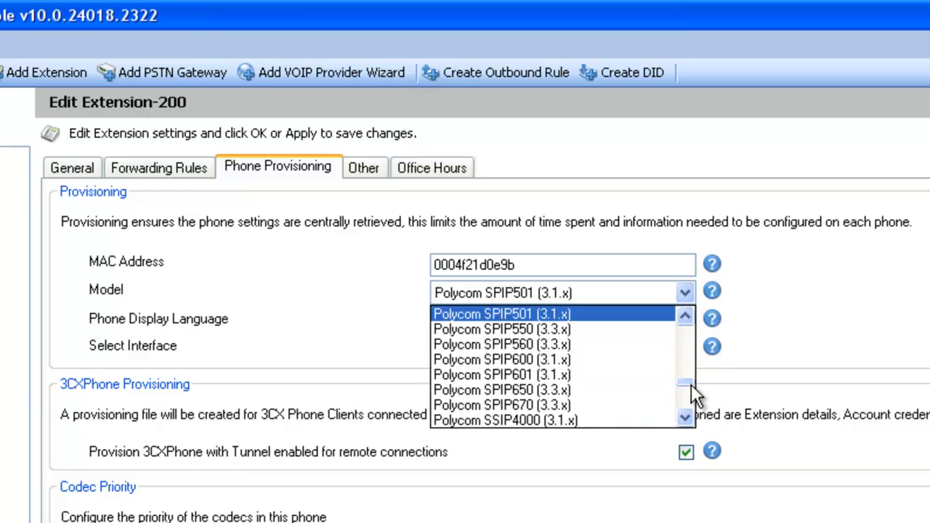
drag(691, 387, 688, 332)
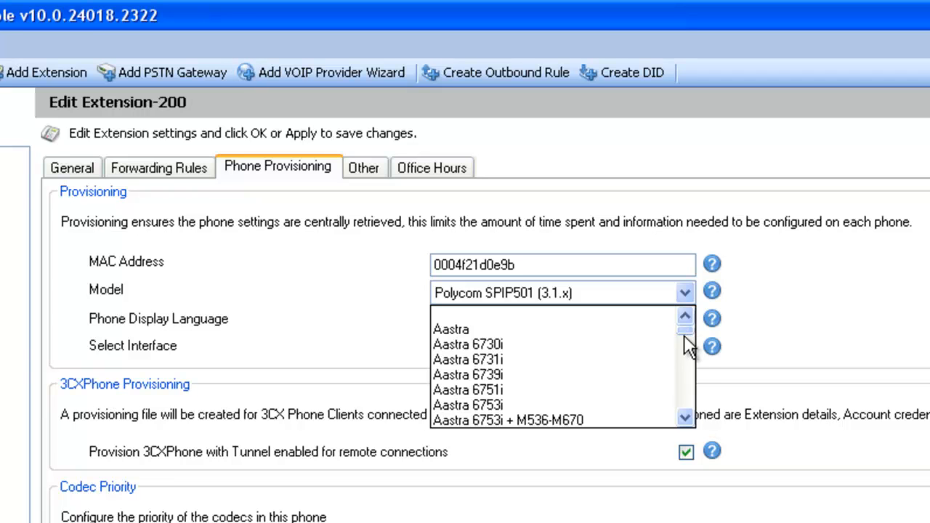
drag(682, 329, 685, 372)
click(835, 353)
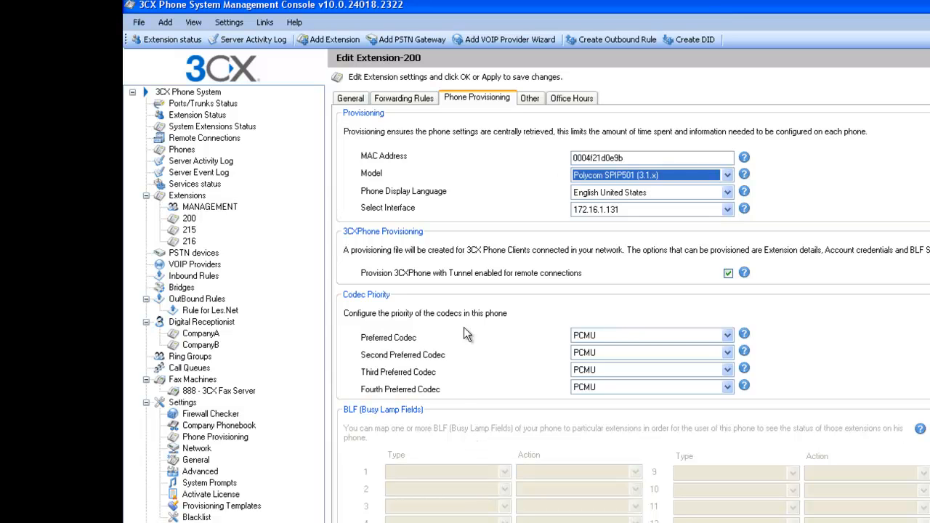
- Review extension 200's Other and Office Hours options and its Away and Out of Office forwarding rules
click(530, 100)
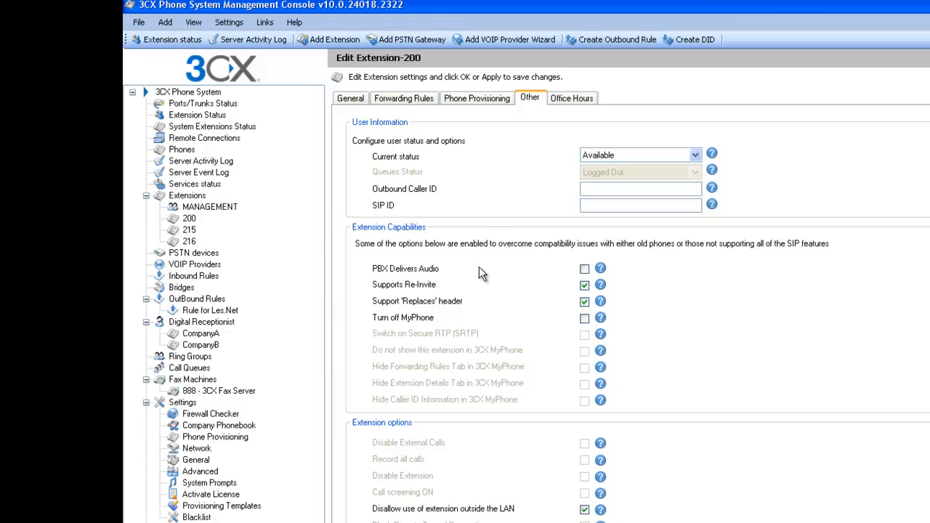
click(577, 103)
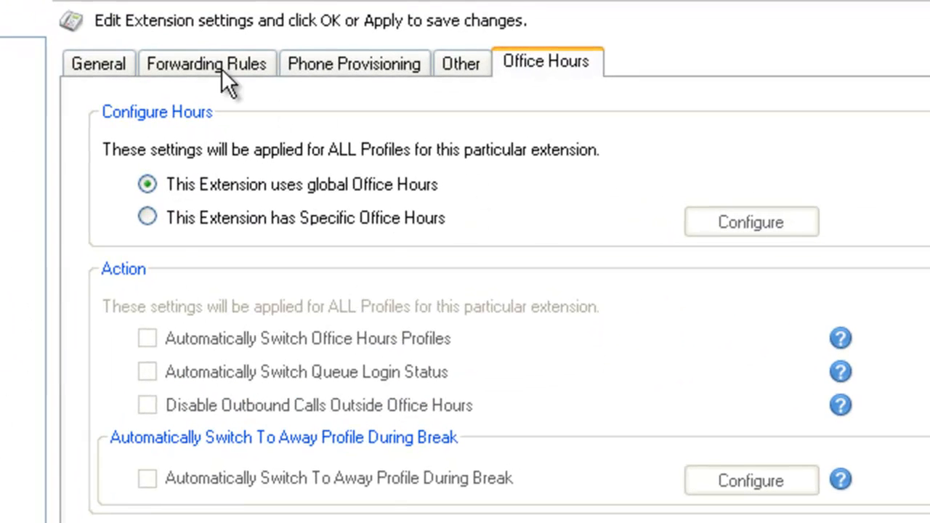
click(221, 69)
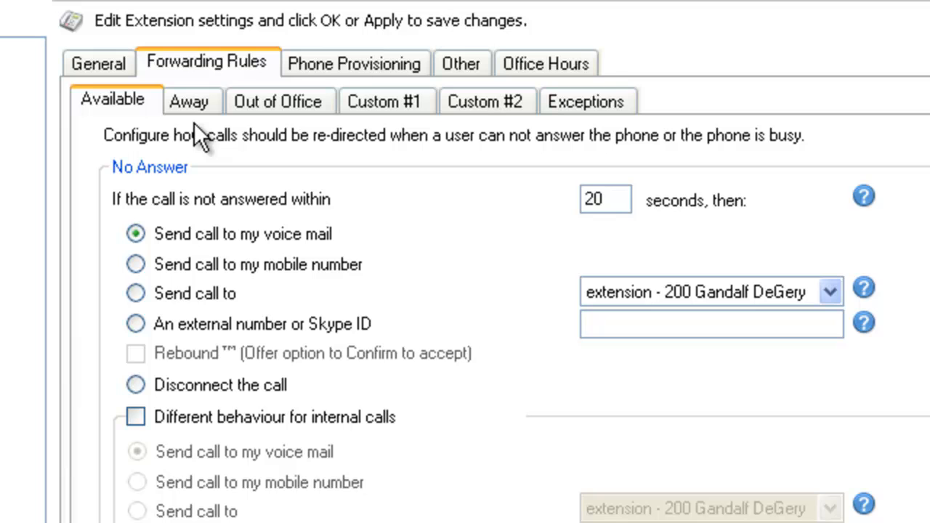
click(195, 101)
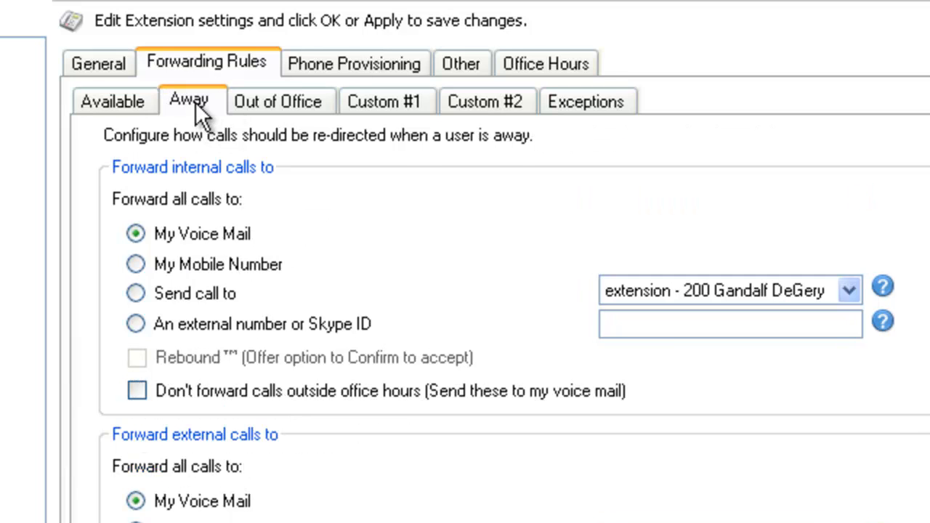
click(275, 107)
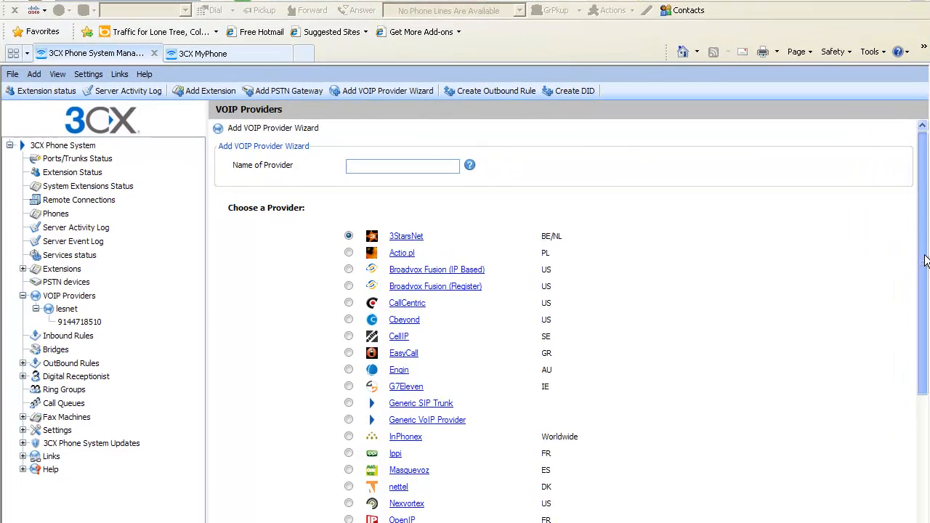
- Browse the provider list and name the new VOIP provider 'newguy', keeping 3StarsNet selected
drag(786, 258, 786, 293)
drag(921, 311, 920, 232)
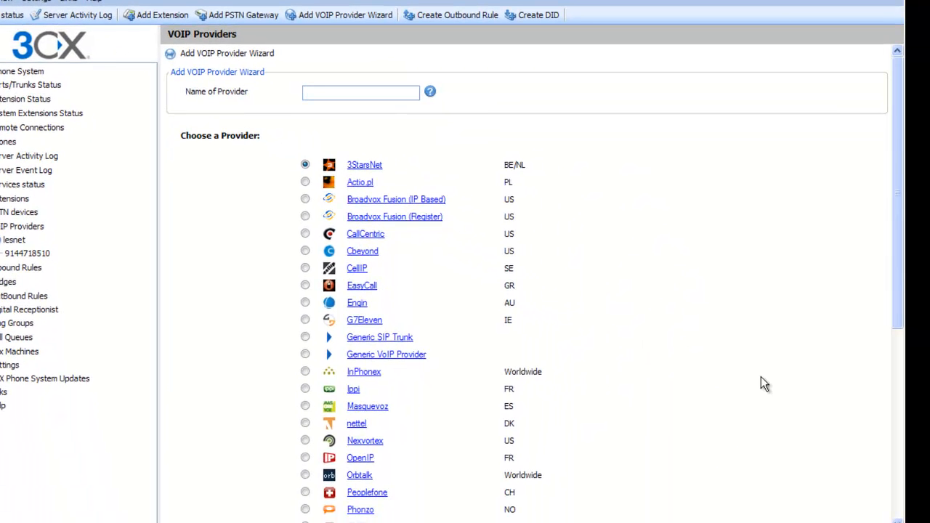
drag(897, 251, 877, 304)
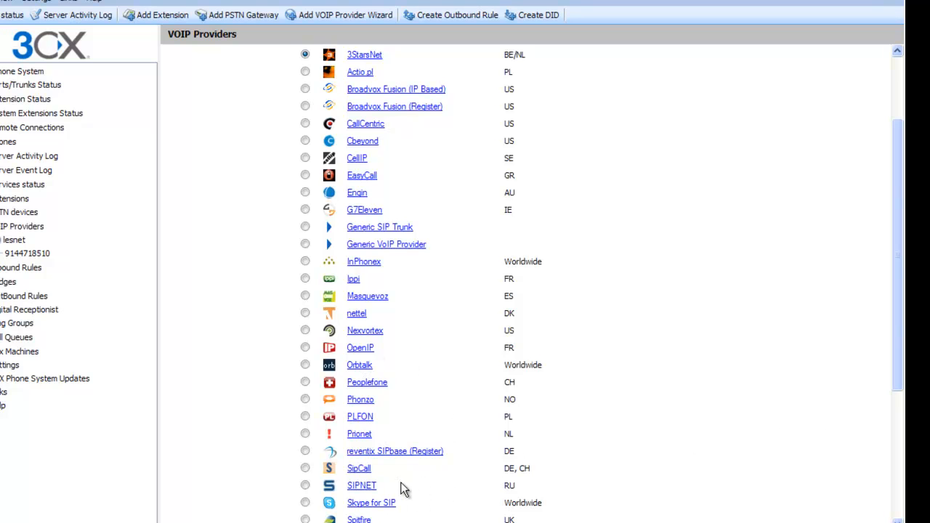
drag(900, 334, 899, 75)
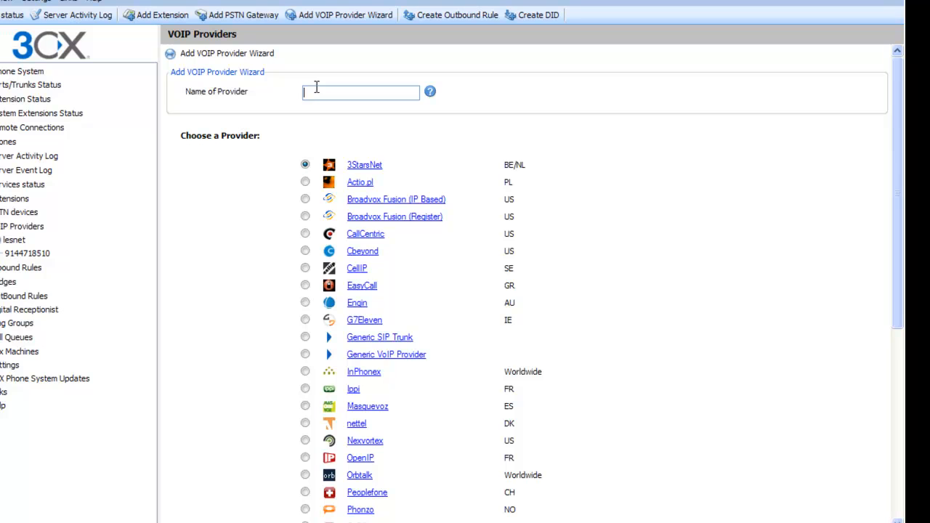
text(newguy)
scroll(825, 220, down, 5)
- Advance past SIP server details to Account Details and visit the authentication ID, password and maximum calls fields
click(502, 521)
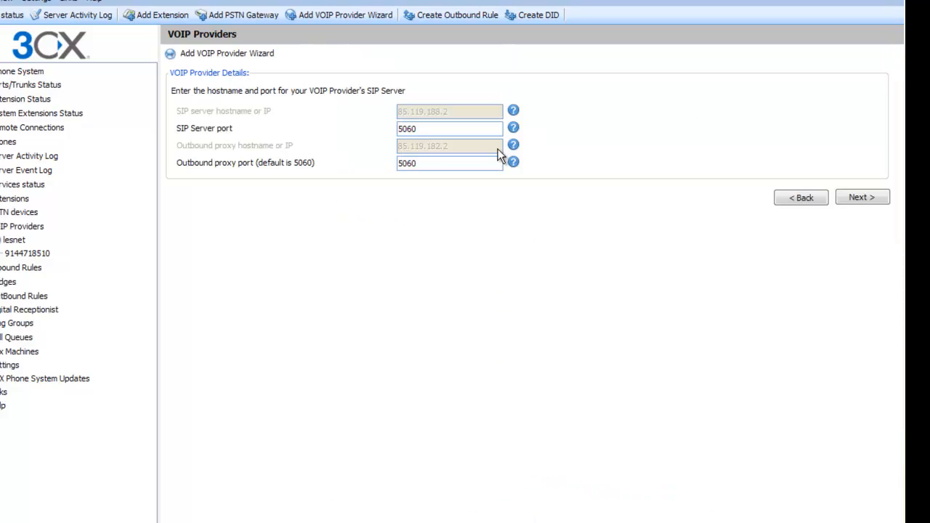
click(862, 199)
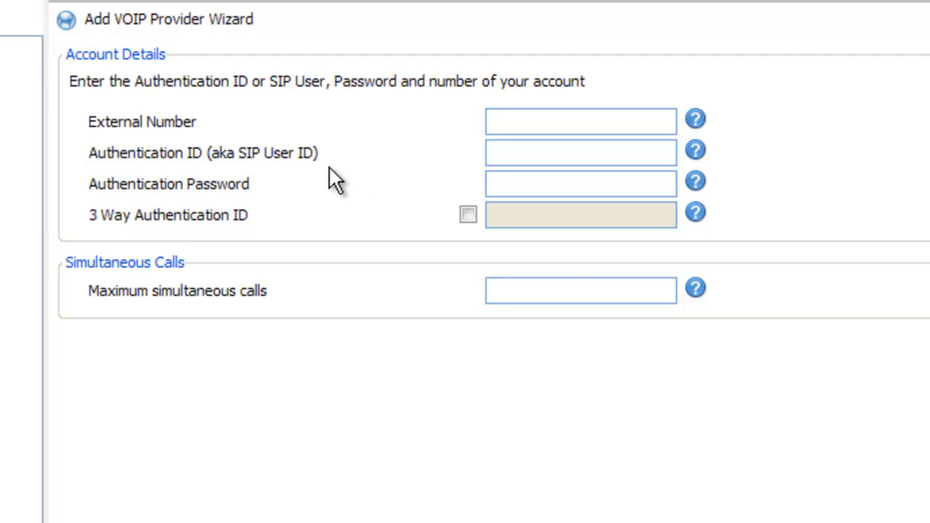
click(504, 154)
click(500, 183)
click(510, 289)
click(527, 292)
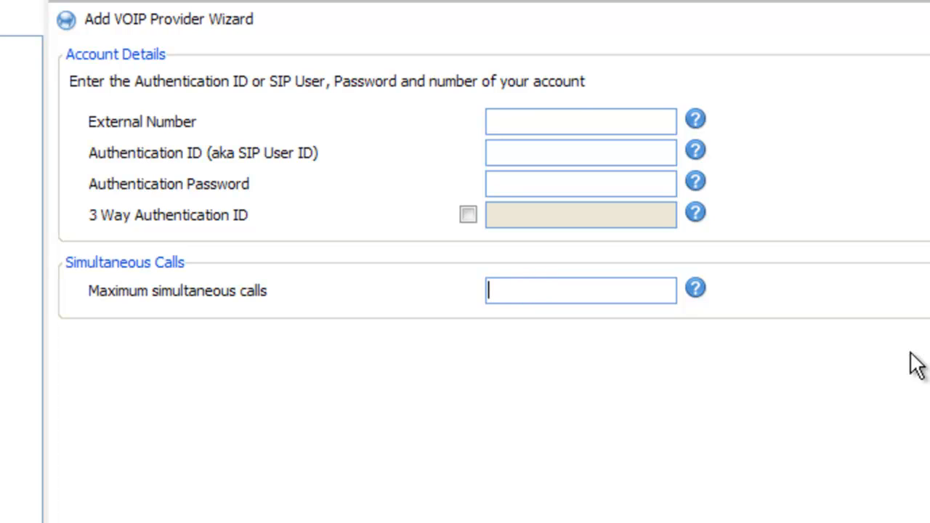